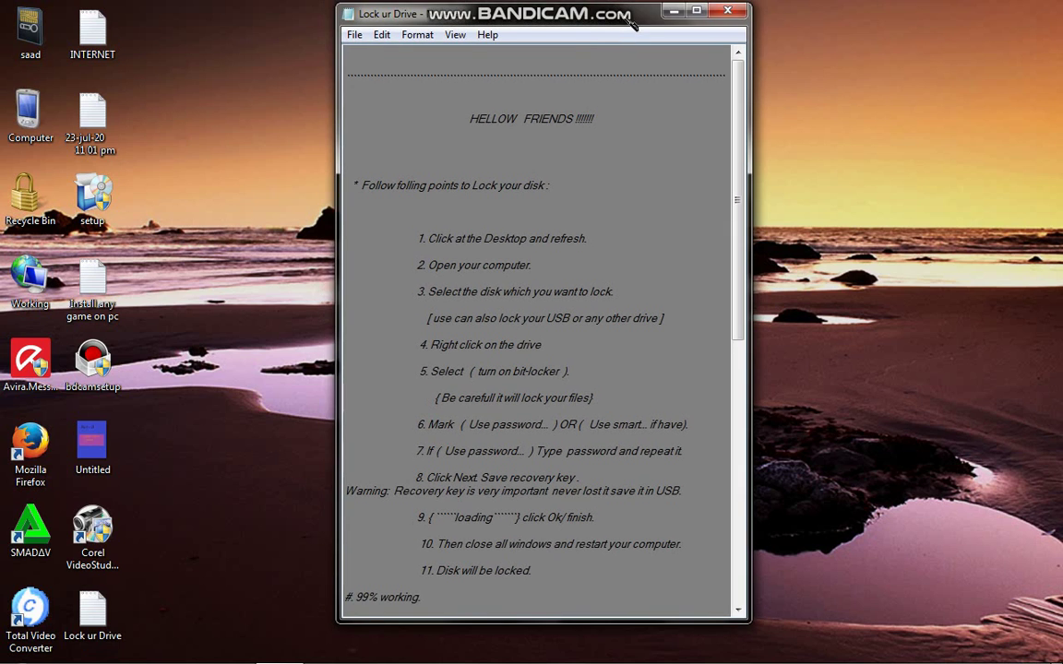
Stretch the Notepad instructions window taller so all lines through '[[ Now lets watch ]]' show.
{"action": "left_click_drag", "start_coordinate": [647, 623], "coordinate": [649, 657]}
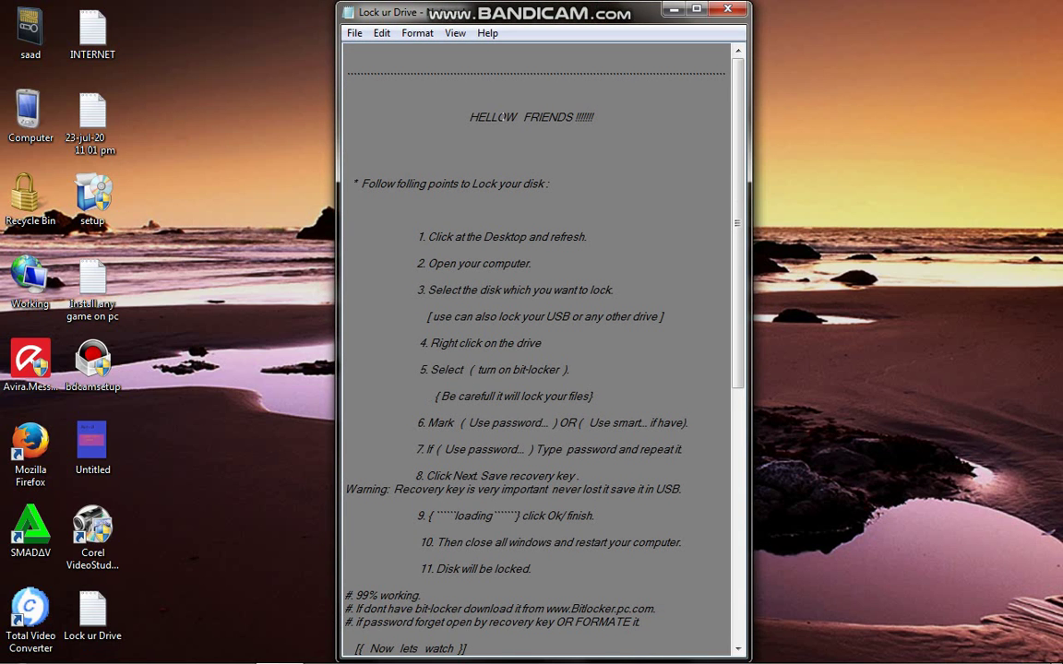
{"action": "left_click", "coordinate": [458, 118]}
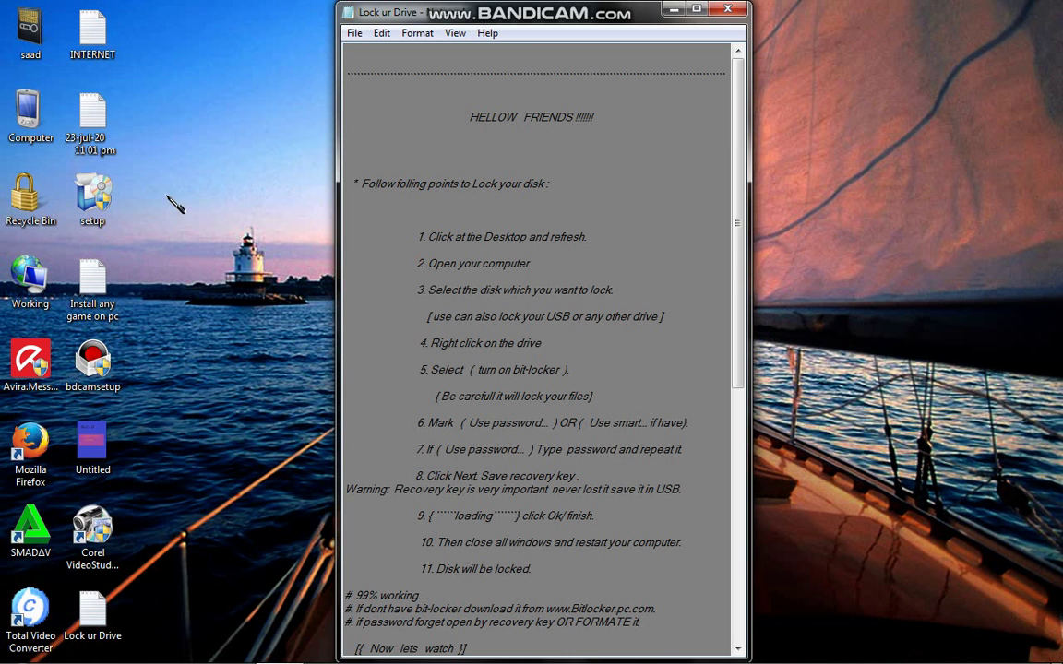
Refresh the desktop twice from its right-click menu.
{"action": "left_click", "coordinate": [157, 185]}
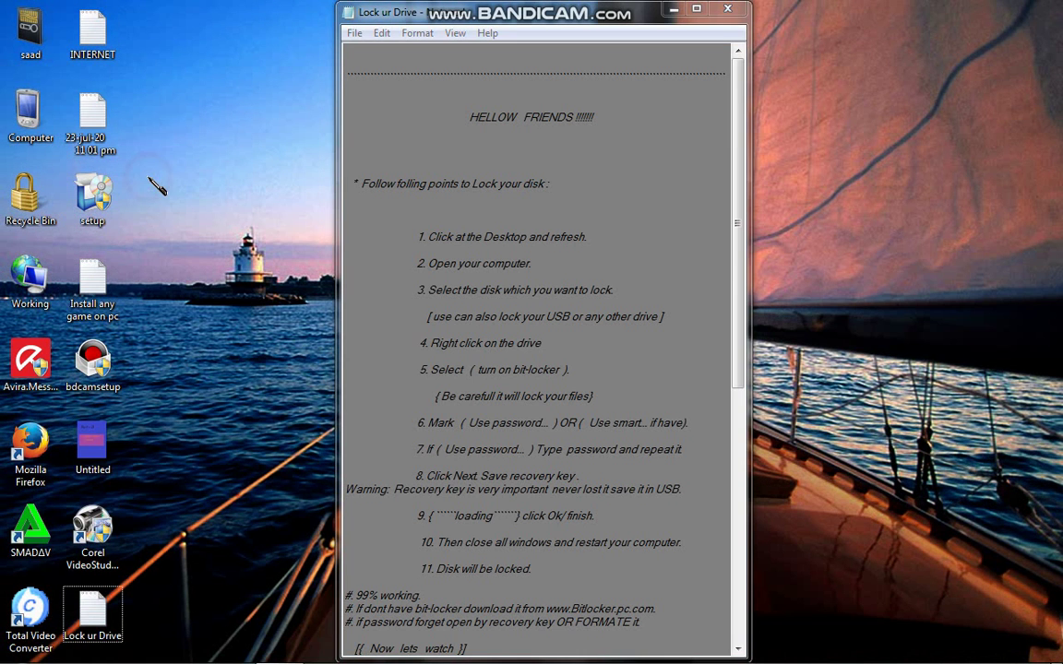
{"action": "right_click", "coordinate": [157, 184]}
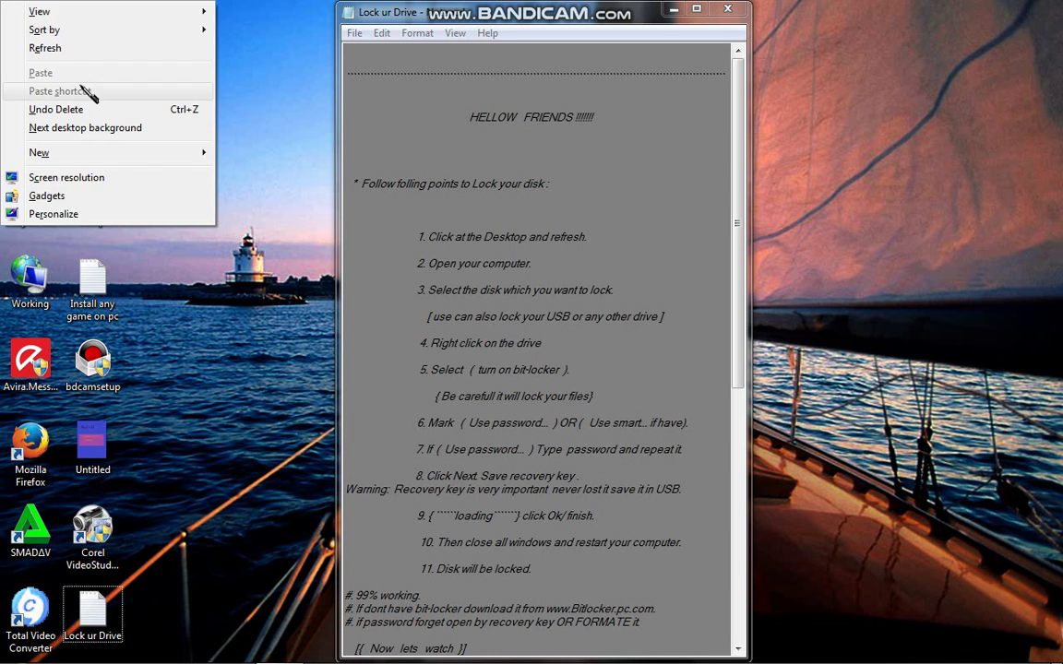
{"action": "left_click", "coordinate": [76, 51]}
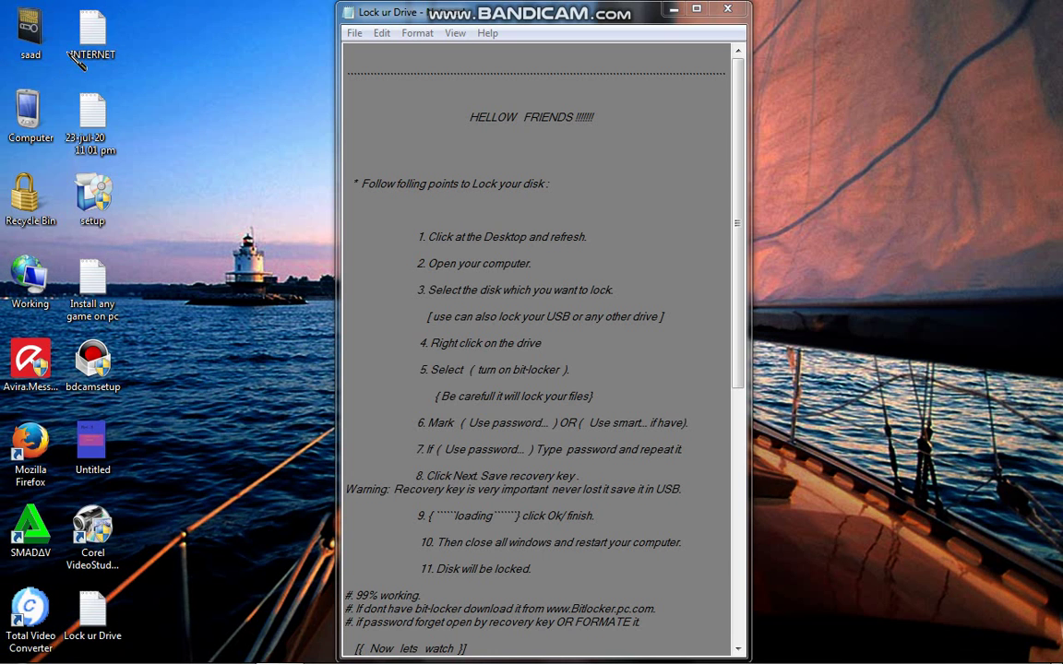
{"action": "right_click", "coordinate": [78, 60]}
{"action": "left_click", "coordinate": [71, 51]}
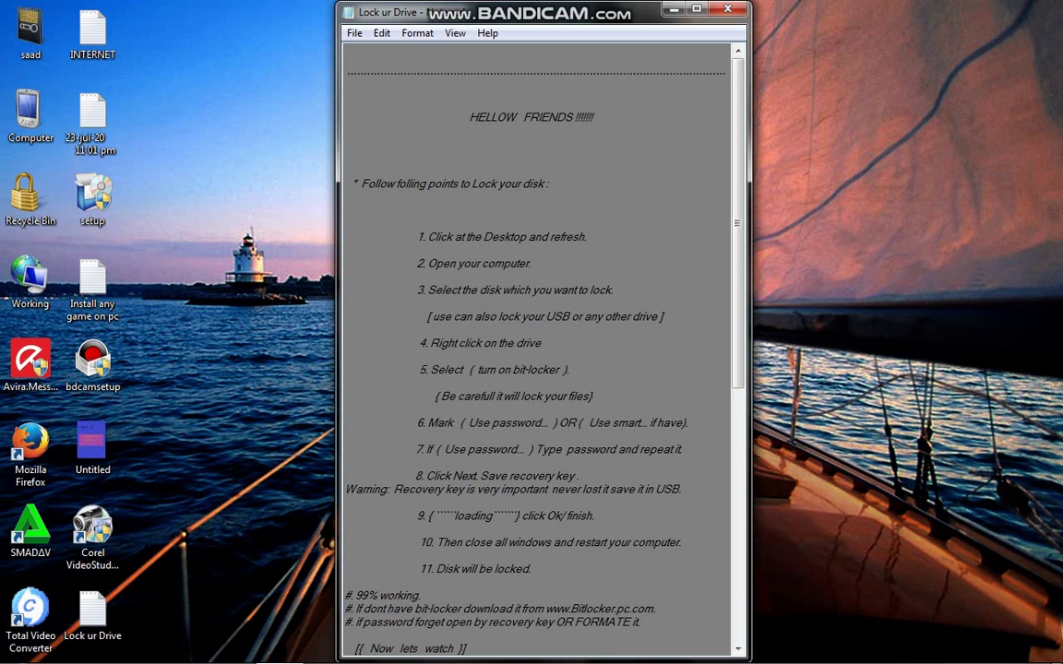
Move the Notepad instructions to the right and open Computer, placing its window on the left.
{"action": "left_click_drag", "start_coordinate": [443, 12], "coordinate": [577, 12]}
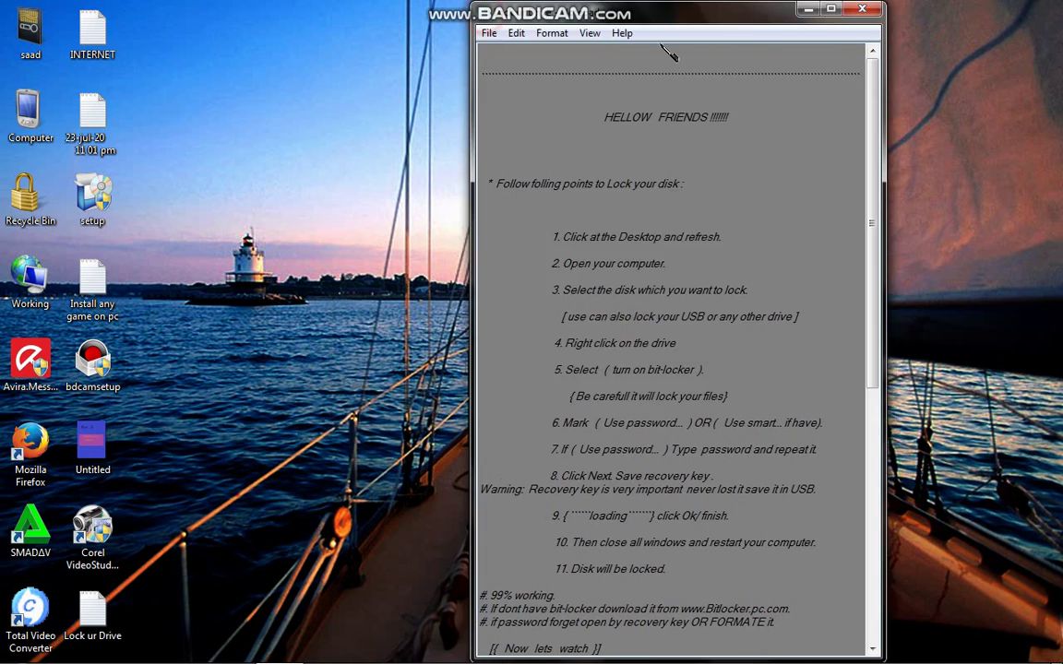
{"action": "left_click_drag", "start_coordinate": [670, 55], "coordinate": [795, 25]}
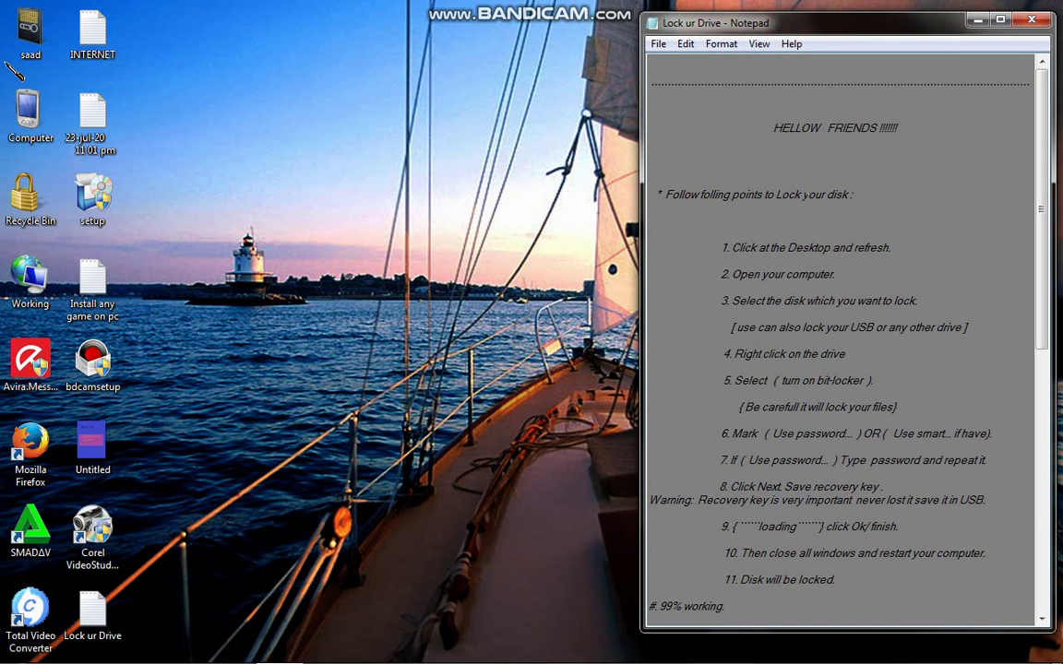
{"action": "left_click", "coordinate": [27, 111]}
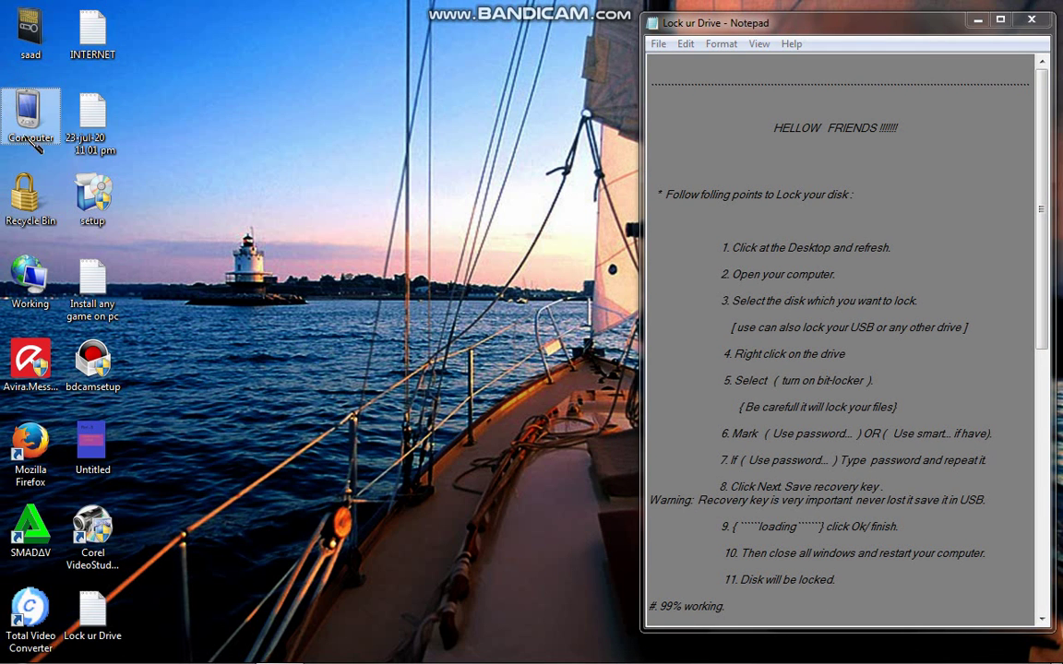
{"action": "double_click", "coordinate": [39, 136]}
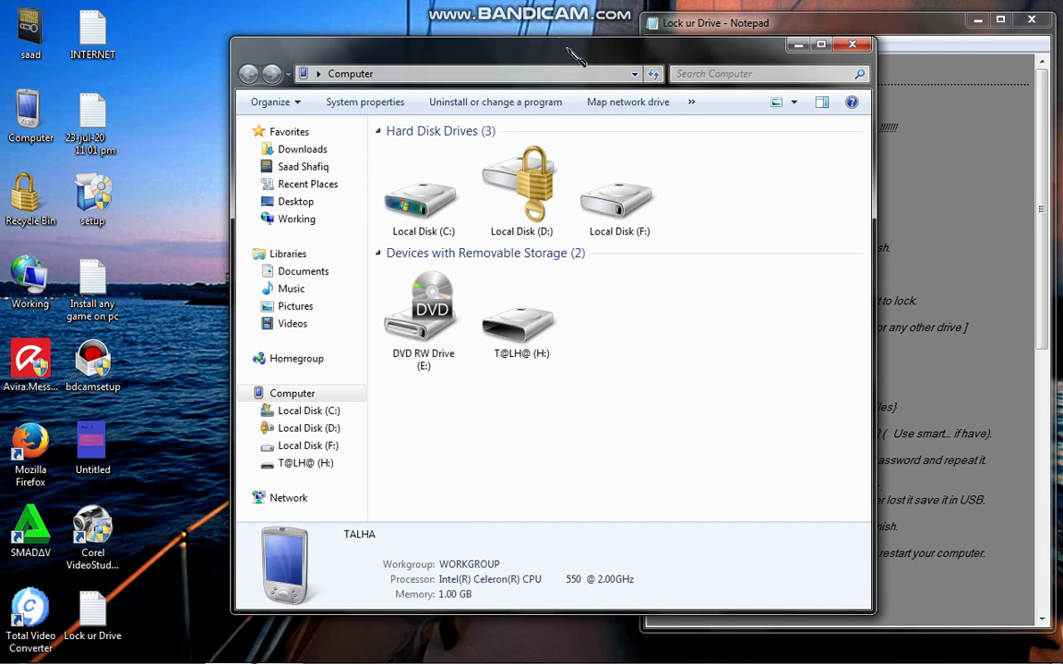
{"action": "left_click_drag", "start_coordinate": [574, 55], "coordinate": [333, 46]}
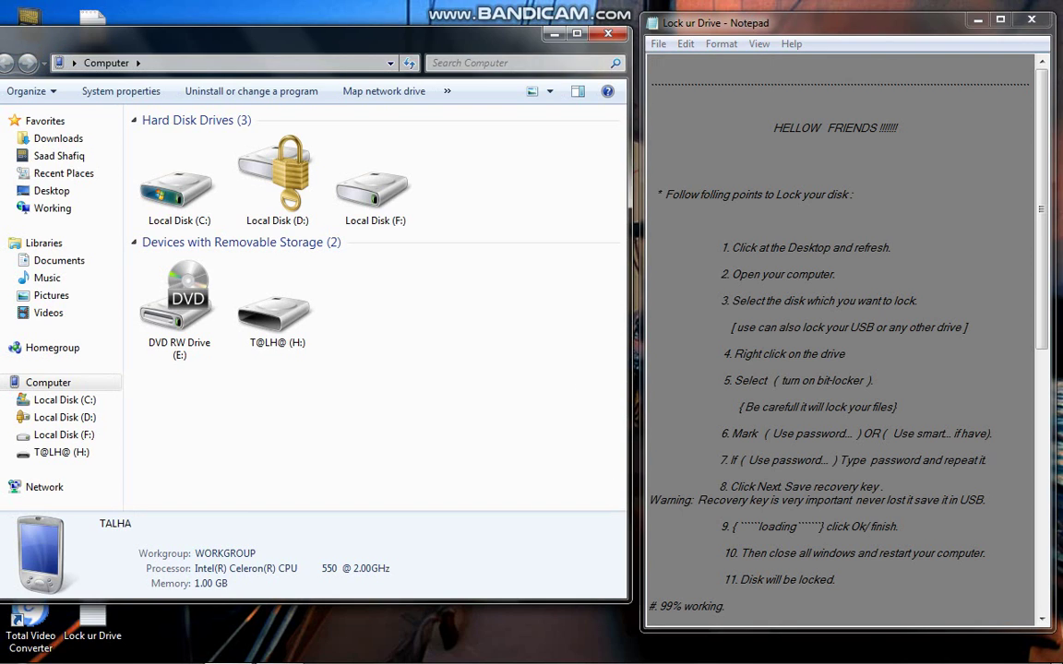
Select the removable H: drive, whose BitLocker is Off, and bring up its context menu.
{"action": "left_click", "coordinate": [709, 307]}
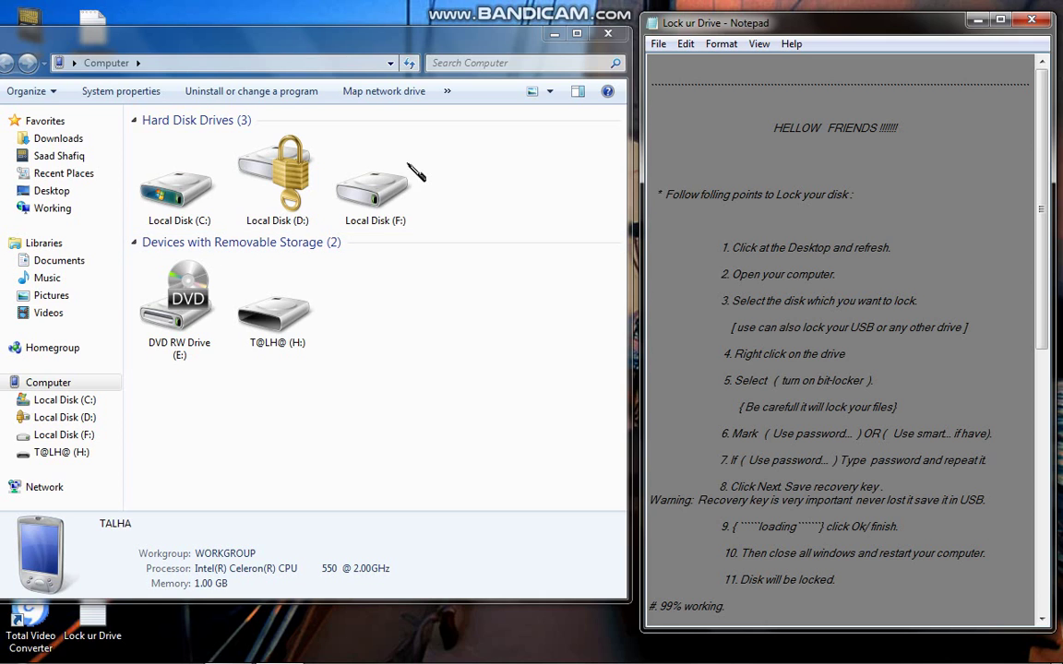
{"action": "left_click", "coordinate": [280, 300]}
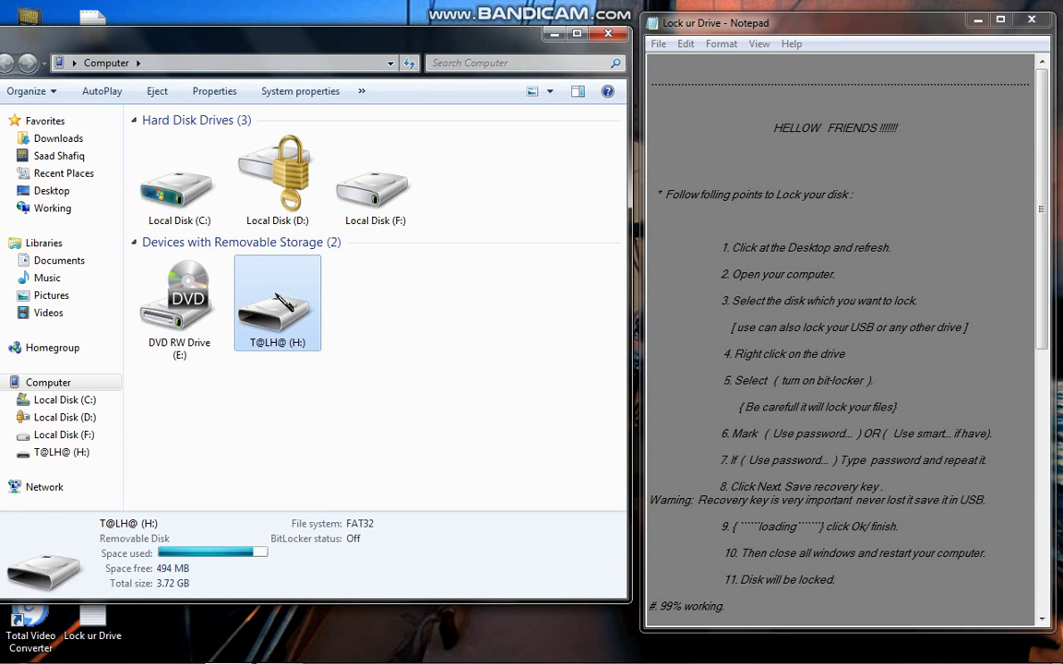
{"action": "right_click", "coordinate": [281, 300]}
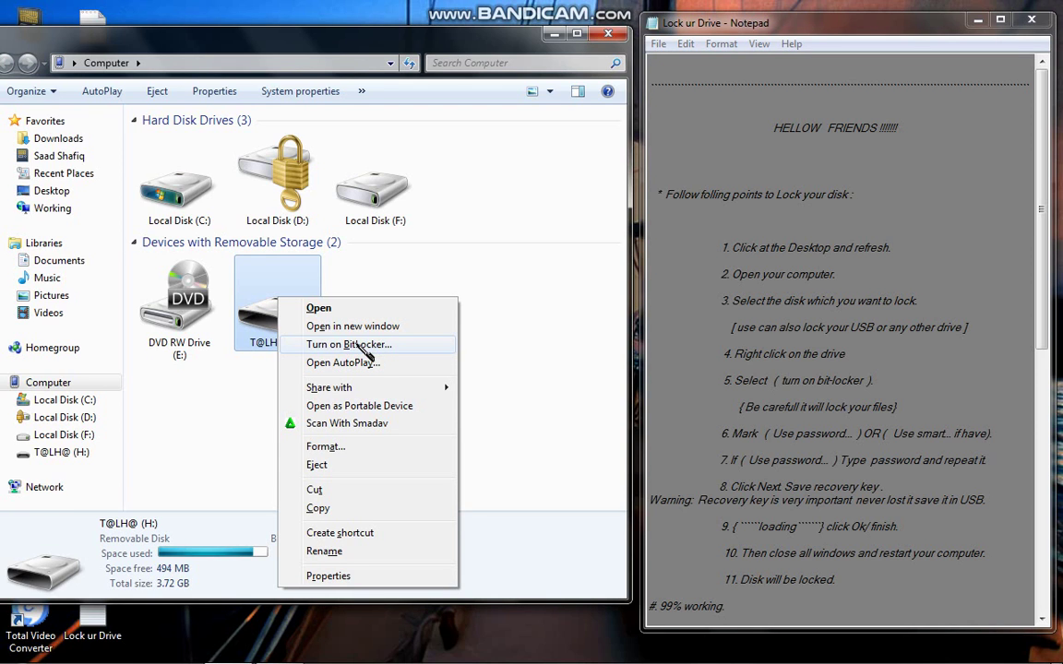
Choose Turn on BitLocker for drive H: and shift the setup window left.
{"action": "left_click", "coordinate": [359, 344]}
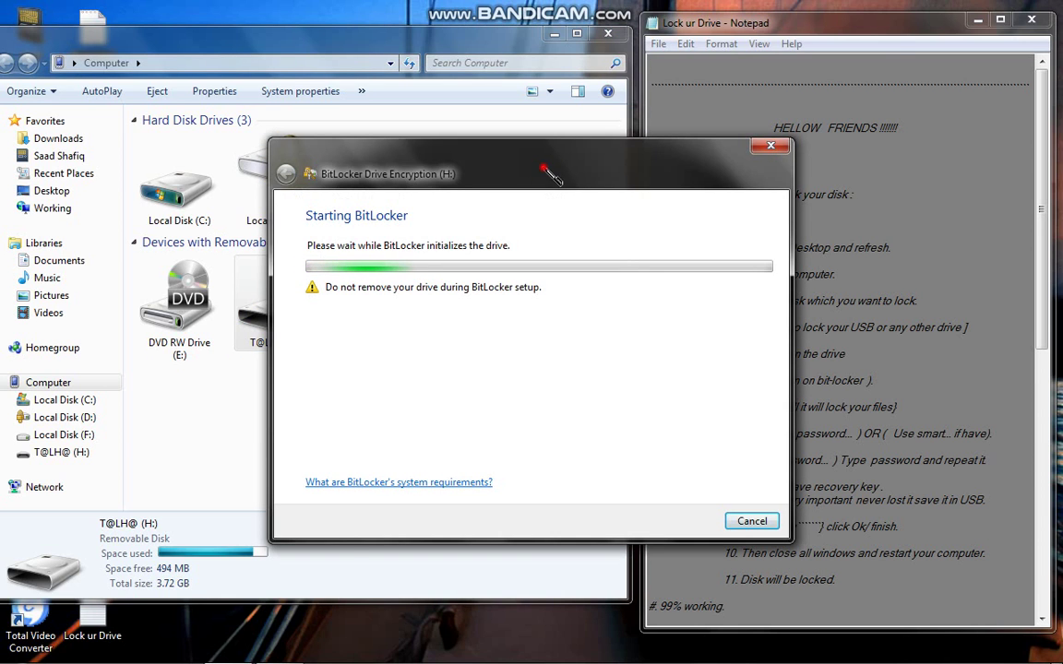
{"action": "left_click_drag", "start_coordinate": [388, 152], "coordinate": [343, 148]}
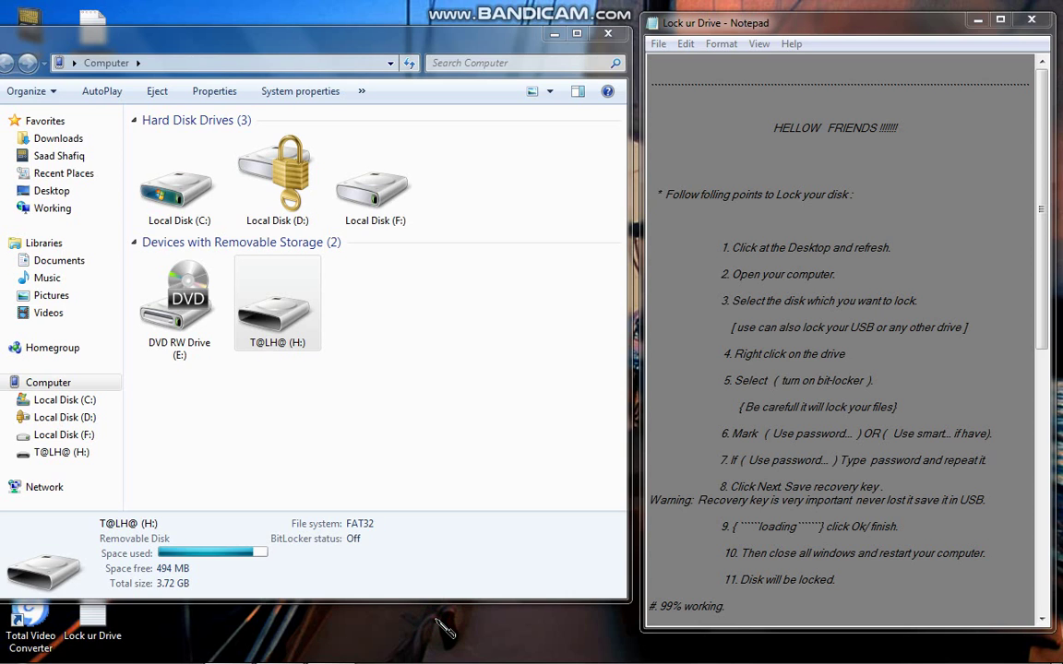
Open and close desktop Personalize settings, highlight Notepad step 5, then return to Explorer.
{"action": "right_click", "coordinate": [438, 618]}
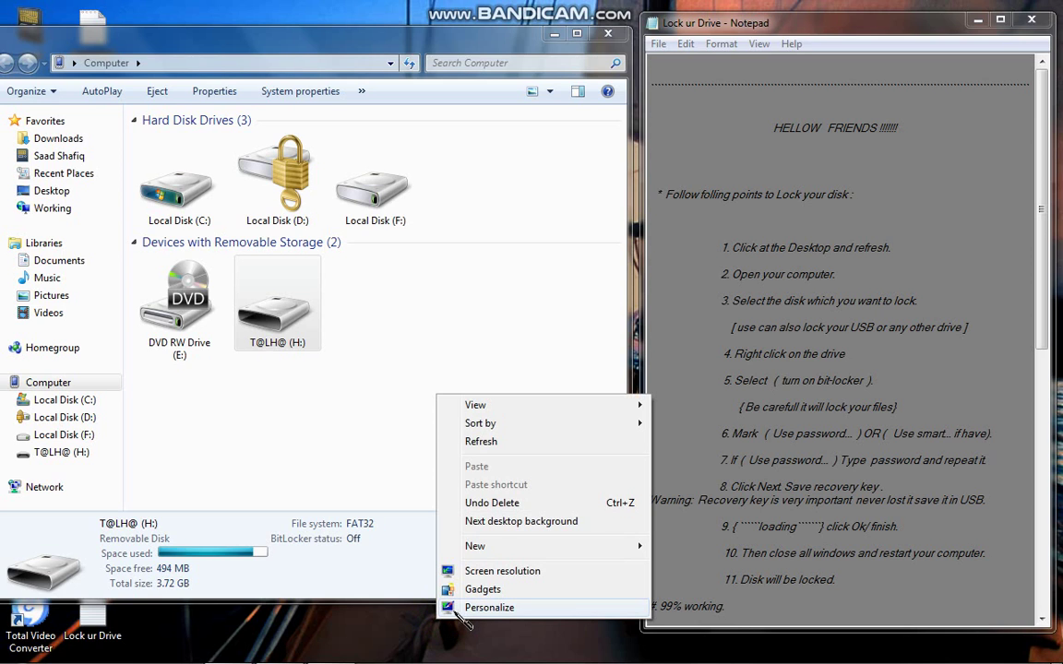
{"action": "left_click", "coordinate": [454, 607]}
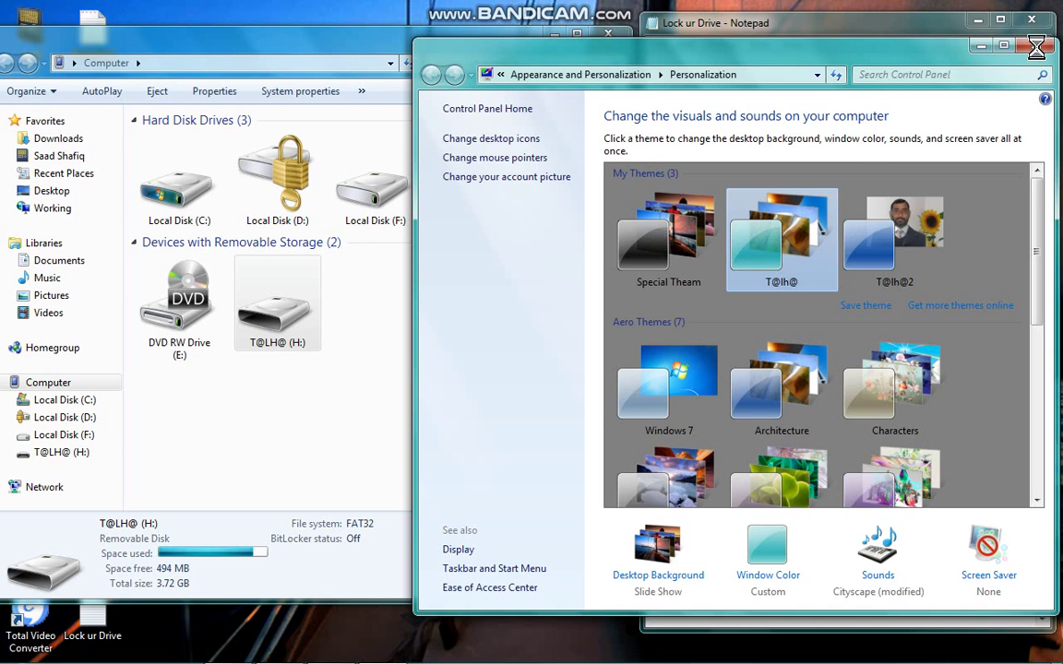
{"action": "left_click", "coordinate": [1035, 46]}
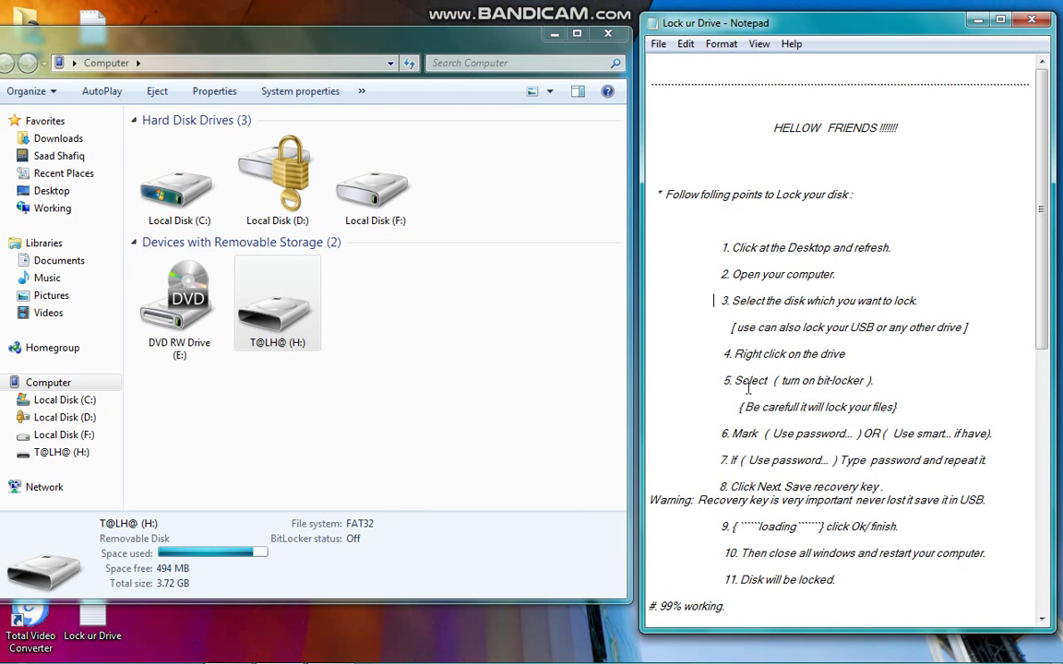
{"action": "left_click_drag", "start_coordinate": [722, 380], "coordinate": [866, 390]}
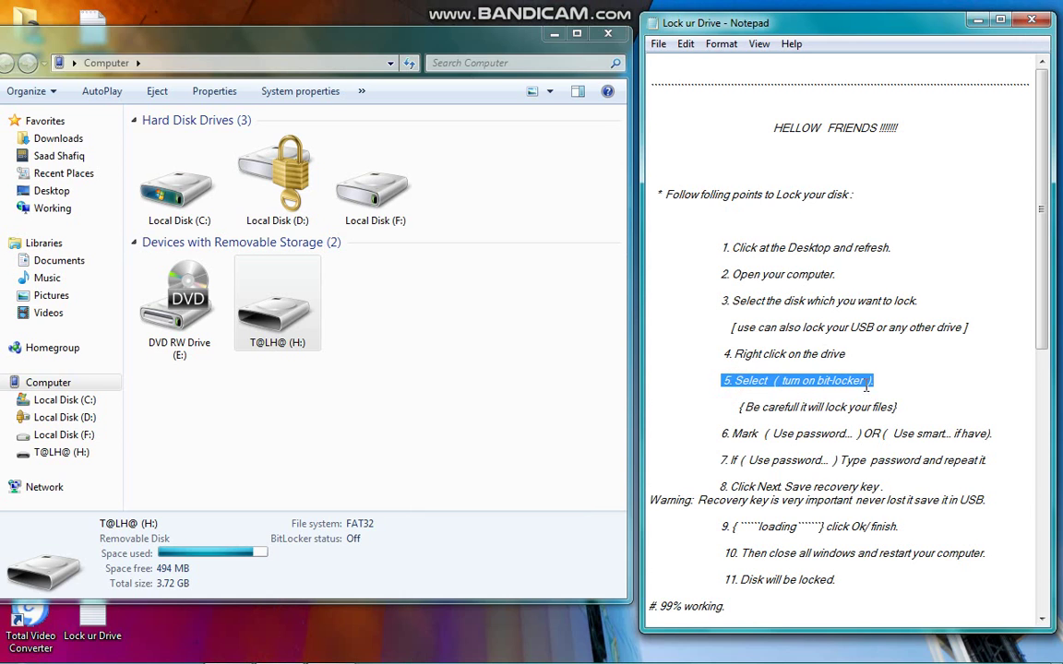
{"action": "left_click", "coordinate": [276, 309]}
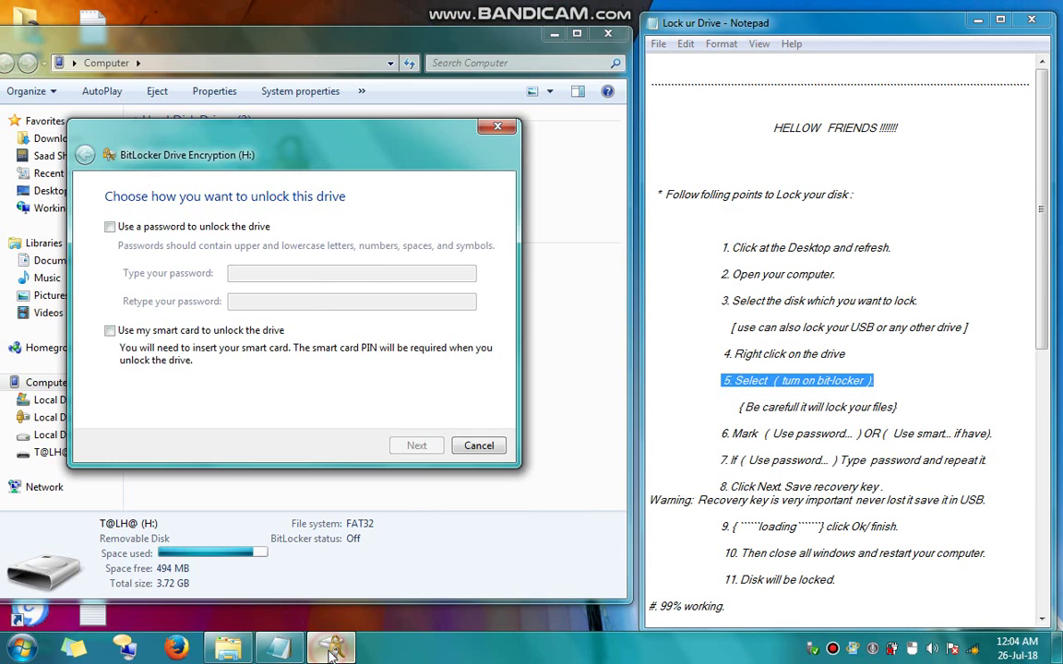
Select password unlocking for H:, briefly ticking then unticking smart card, following instructions 6–7.
{"action": "left_click", "coordinate": [718, 429]}
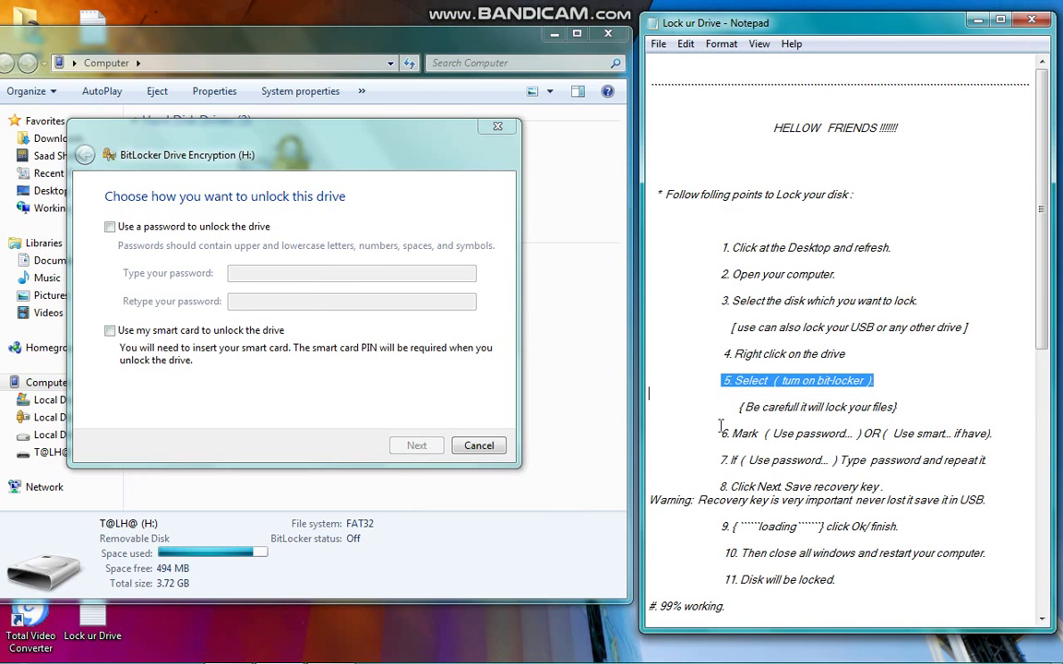
{"action": "left_click_drag", "start_coordinate": [718, 434], "coordinate": [765, 435]}
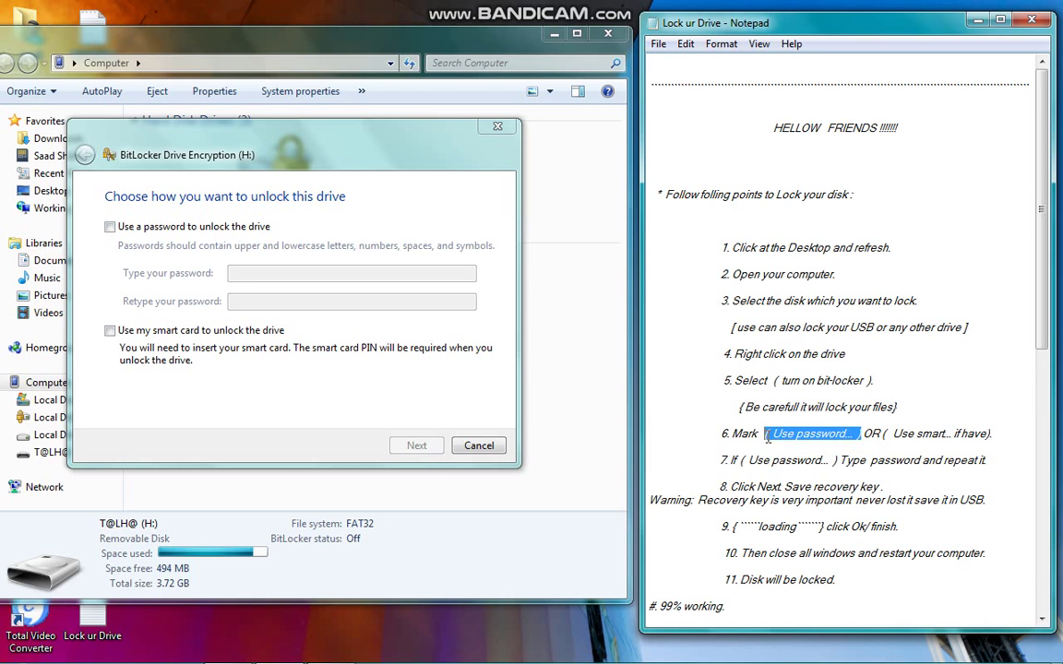
{"action": "left_click", "coordinate": [110, 226]}
{"action": "left_click_drag", "start_coordinate": [993, 434], "coordinate": [883, 438]}
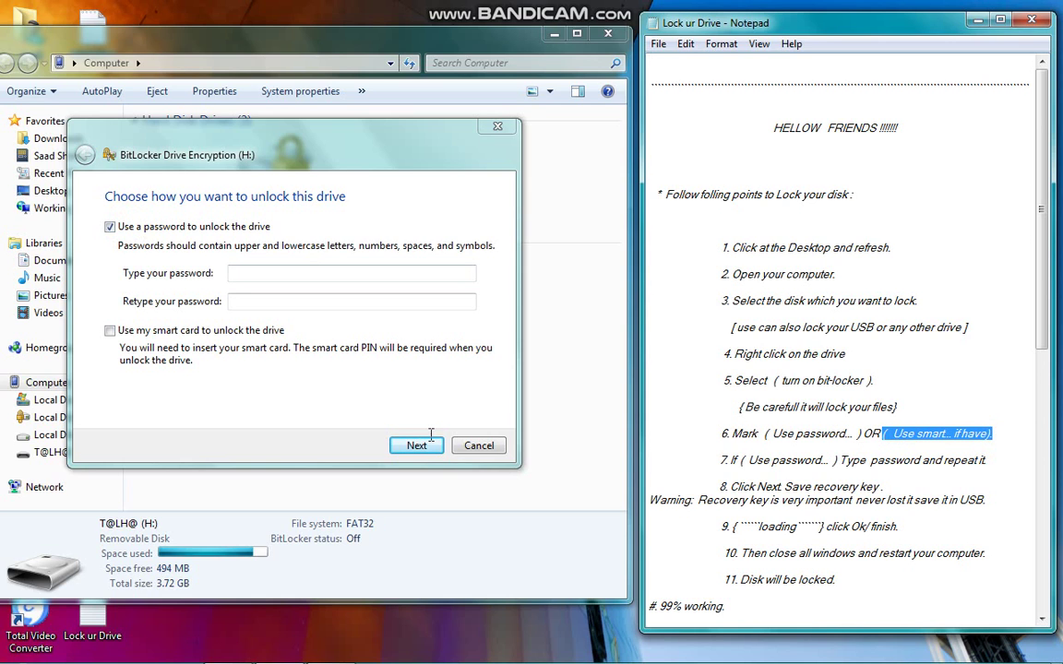
{"action": "left_click", "coordinate": [148, 331]}
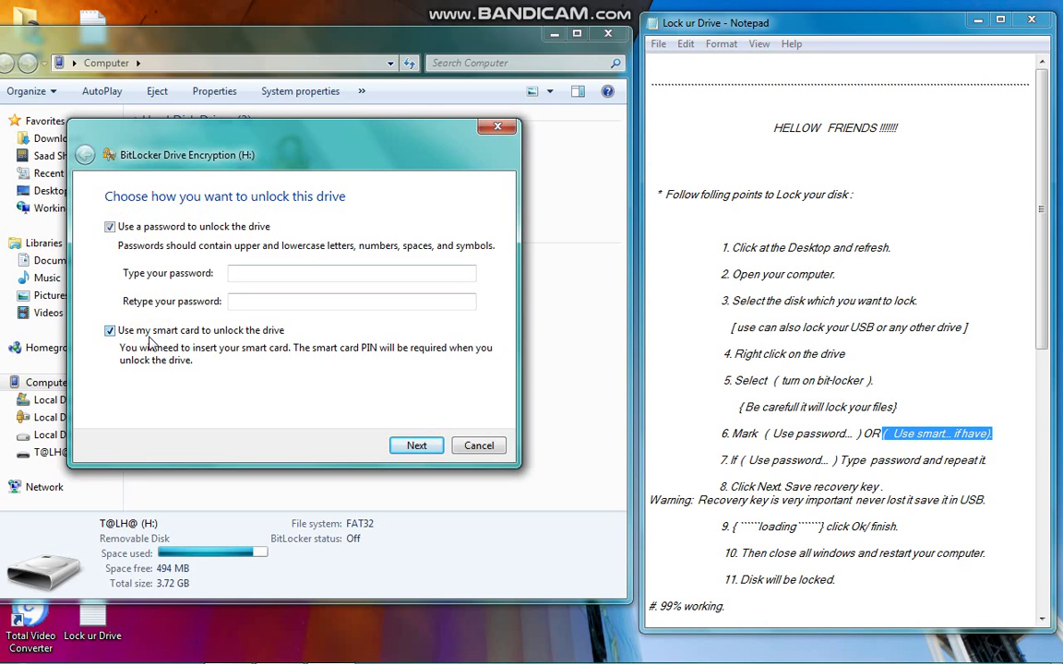
{"action": "left_click", "coordinate": [143, 330]}
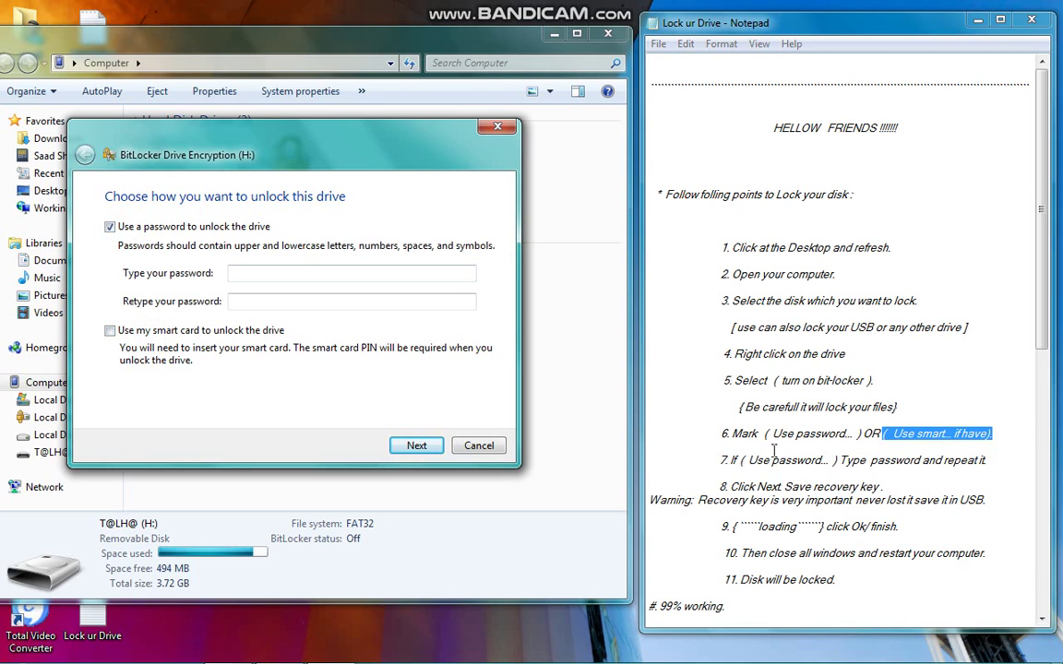
{"action": "left_click", "coordinate": [736, 469]}
{"action": "left_click_drag", "start_coordinate": [746, 461], "coordinate": [831, 460]}
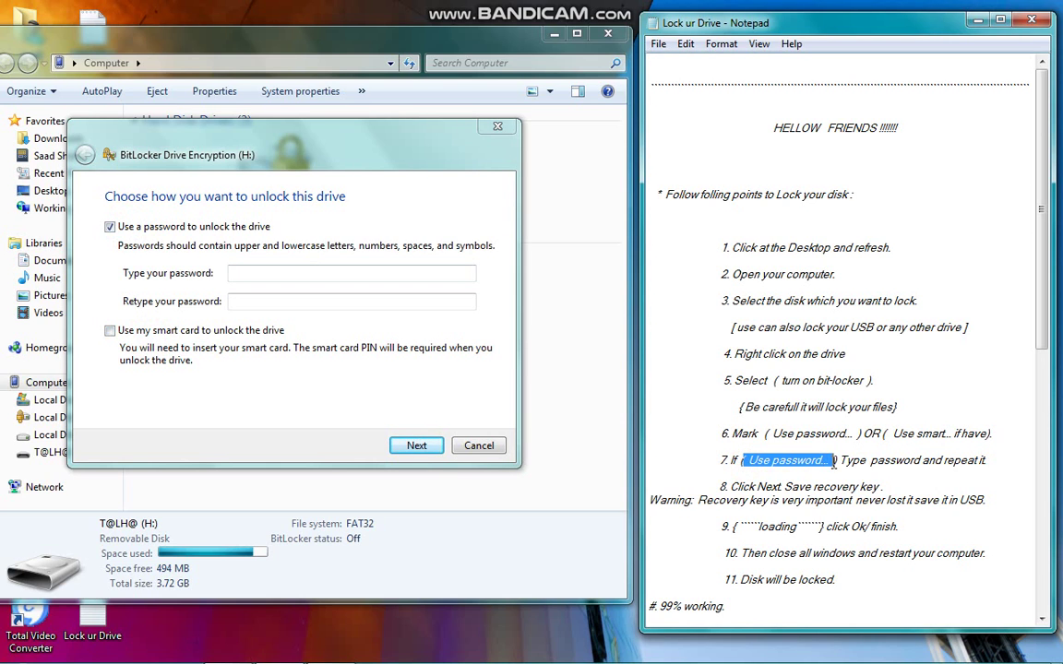
{"action": "left_click", "coordinate": [832, 461]}
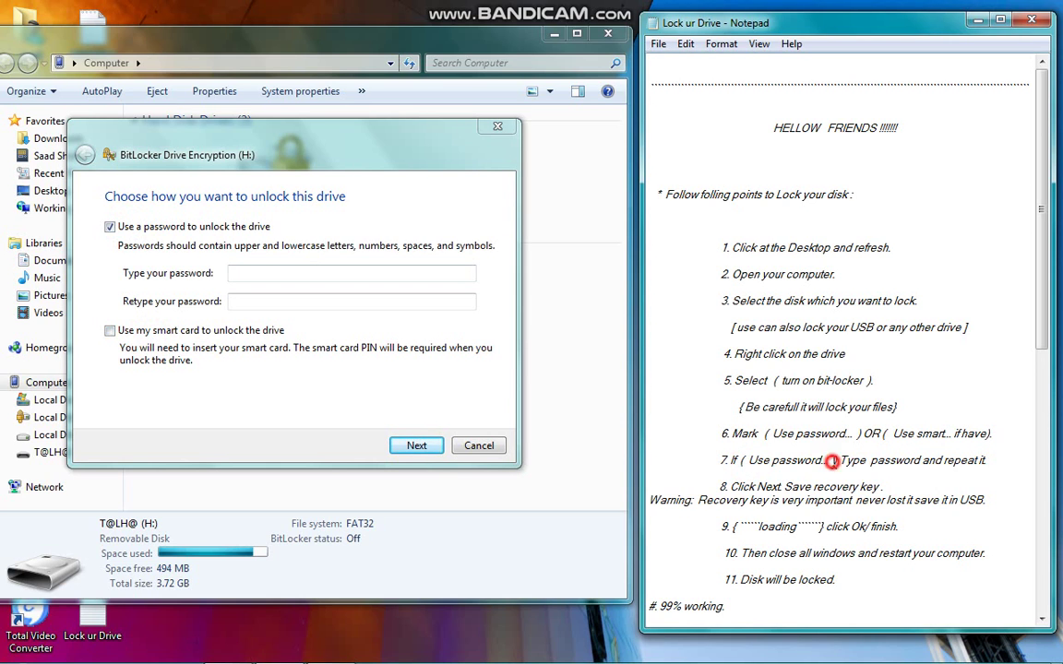
Enter the unlock password, retype it in the confirm field, and continue with Next.
{"action": "left_click", "coordinate": [310, 268]}
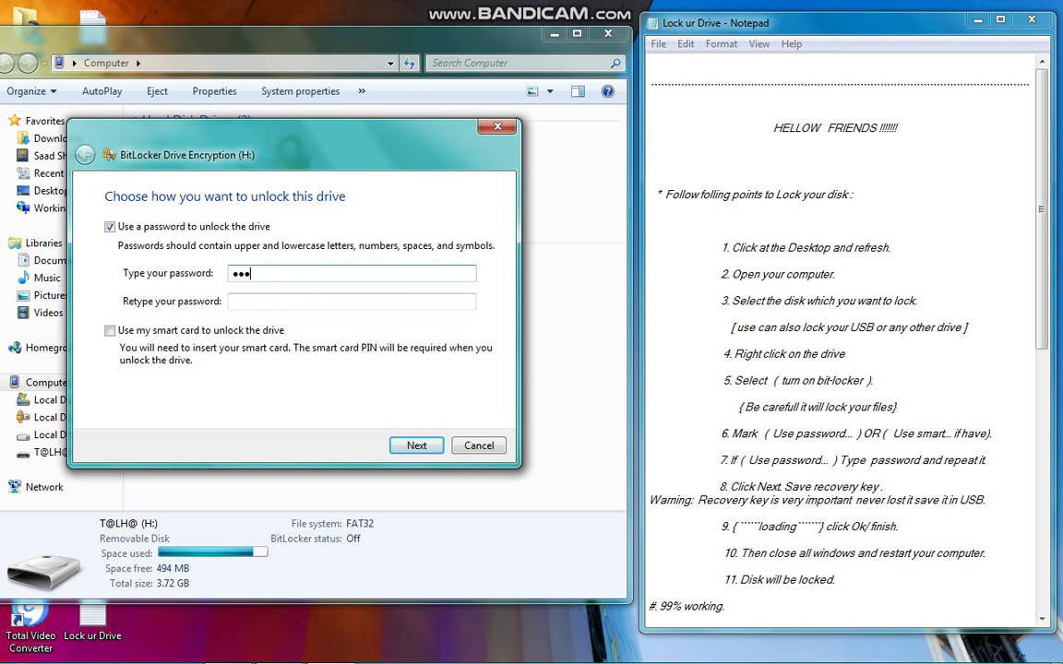
{"action": "left_click", "coordinate": [308, 300]}
{"action": "type", "text": "12"}
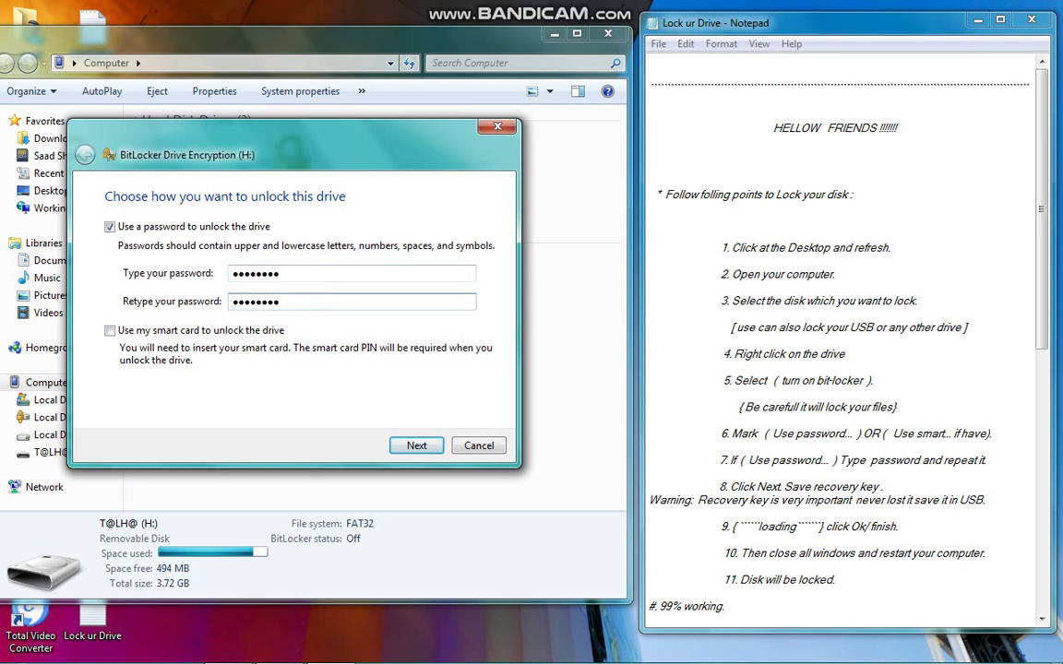
{"action": "left_click", "coordinate": [736, 440]}
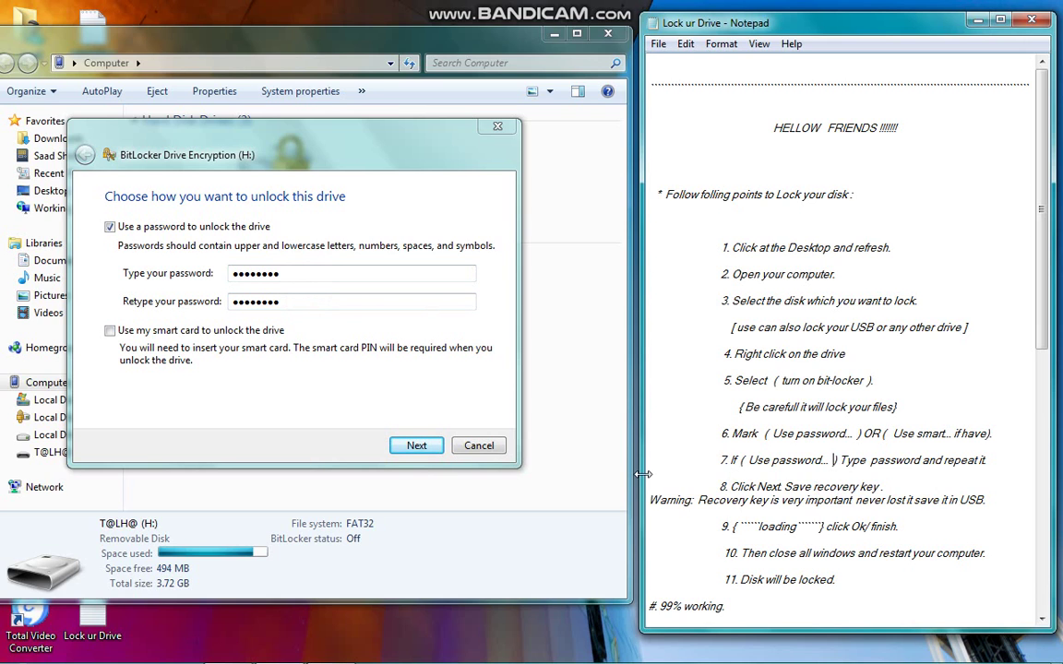
{"action": "left_click", "coordinate": [414, 464]}
{"action": "left_click", "coordinate": [420, 468]}
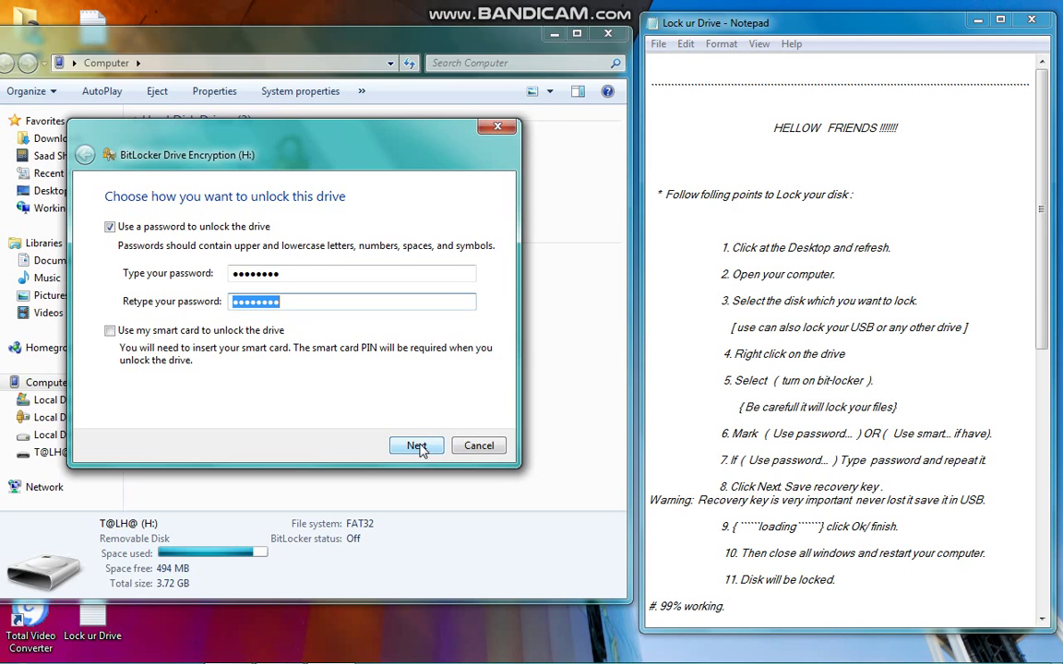
{"action": "left_click", "coordinate": [549, 353]}
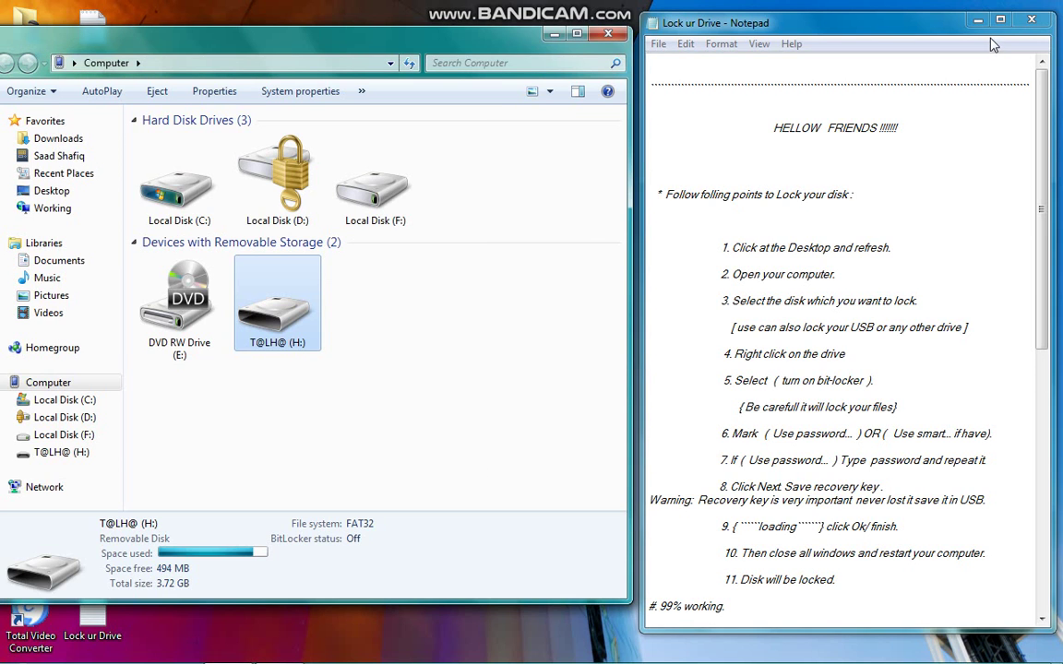
Maximize Notepad and append 'it will take about 5minutes' to the end of step 9.
{"action": "left_click", "coordinate": [895, 41]}
{"action": "left_click", "coordinate": [999, 19]}
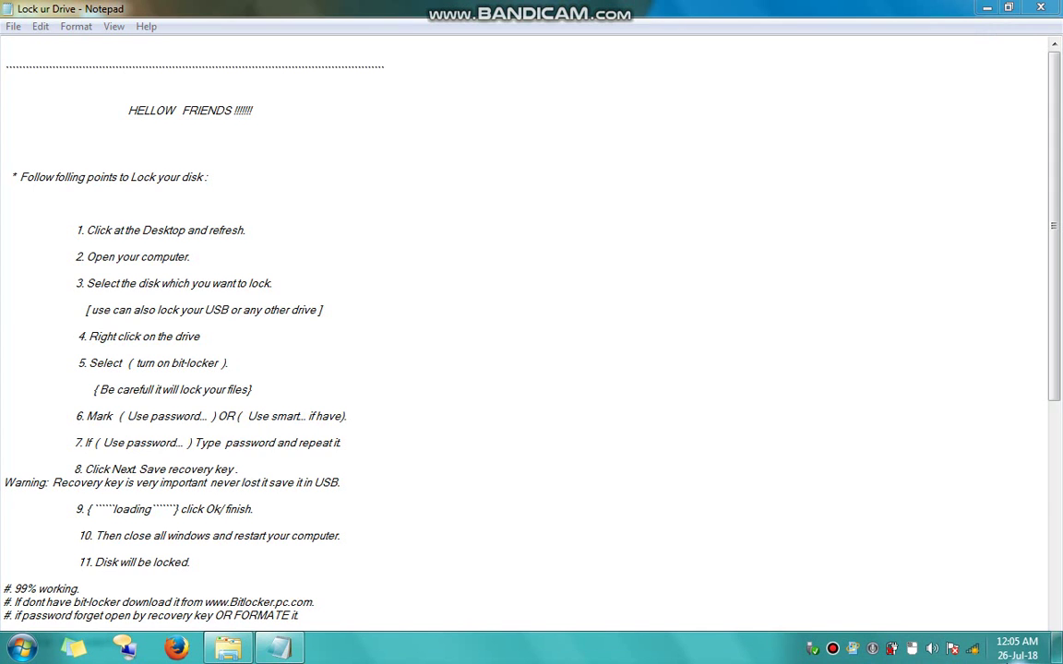
{"action": "left_click", "coordinate": [187, 442]}
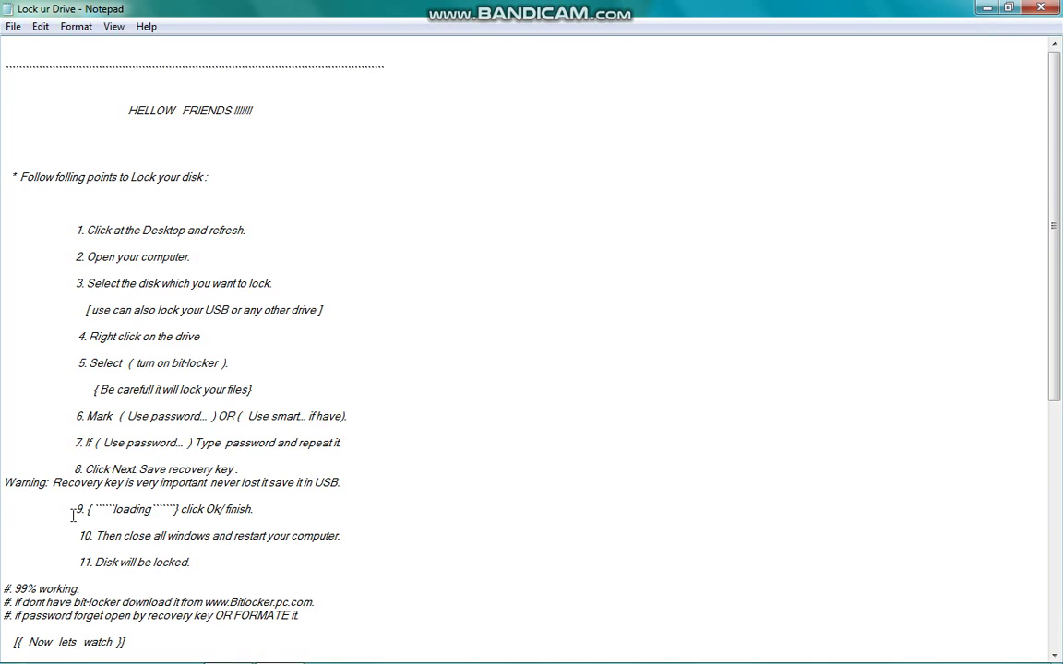
{"action": "left_click_drag", "start_coordinate": [74, 510], "coordinate": [255, 510]}
{"action": "left_click", "coordinate": [258, 509]}
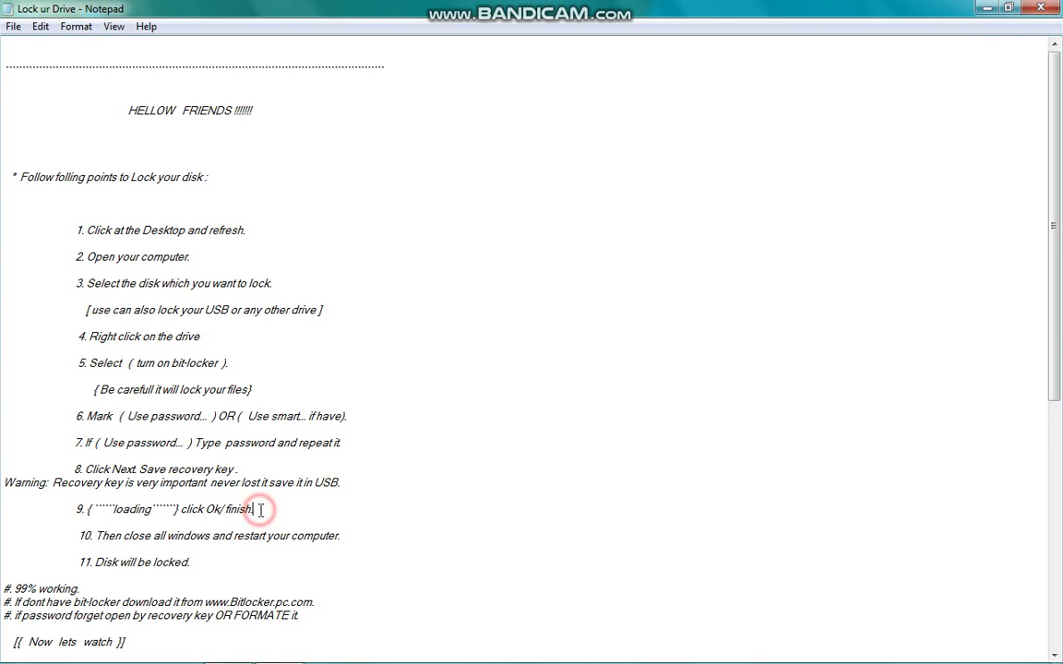
{"action": "type", "text": "{i"}
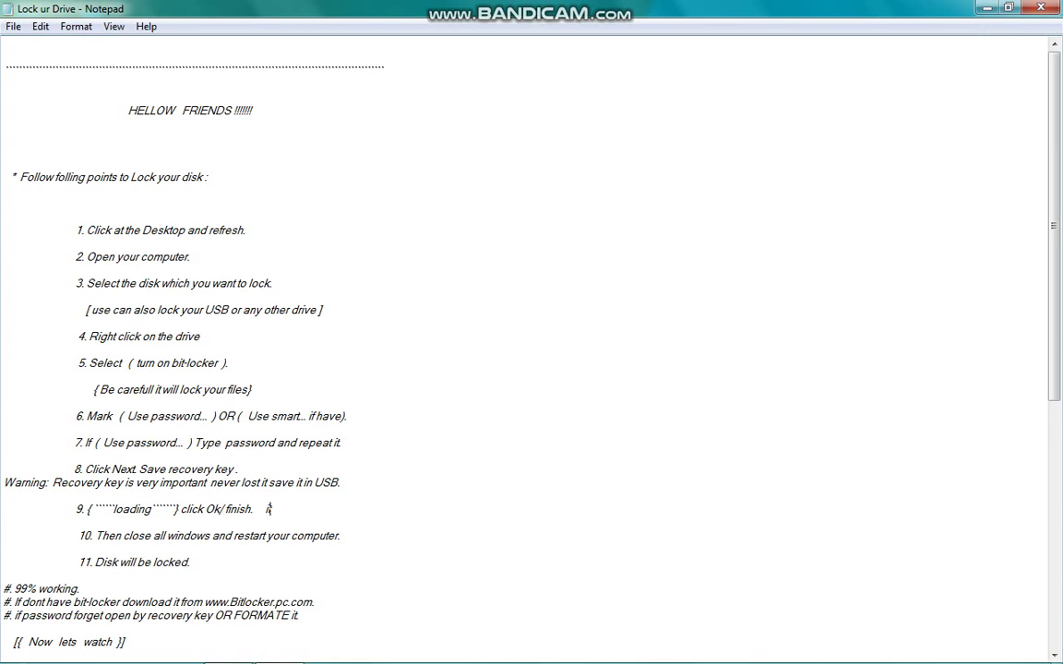
{"action": "type", "text": "t will take about 5"}
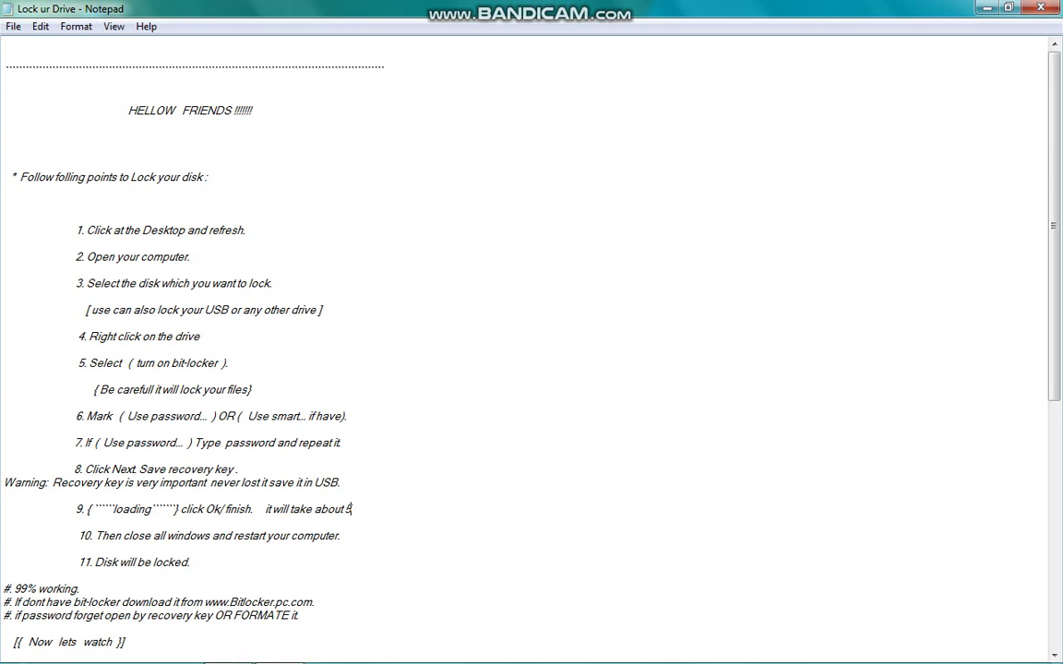
{"action": "type", "text": "minutes}"}
Wrap the added step 9 note in braces.
{"action": "left_click", "coordinate": [263, 509]}
{"action": "type", "text": "{"}
{"action": "left_click", "coordinate": [398, 509]}
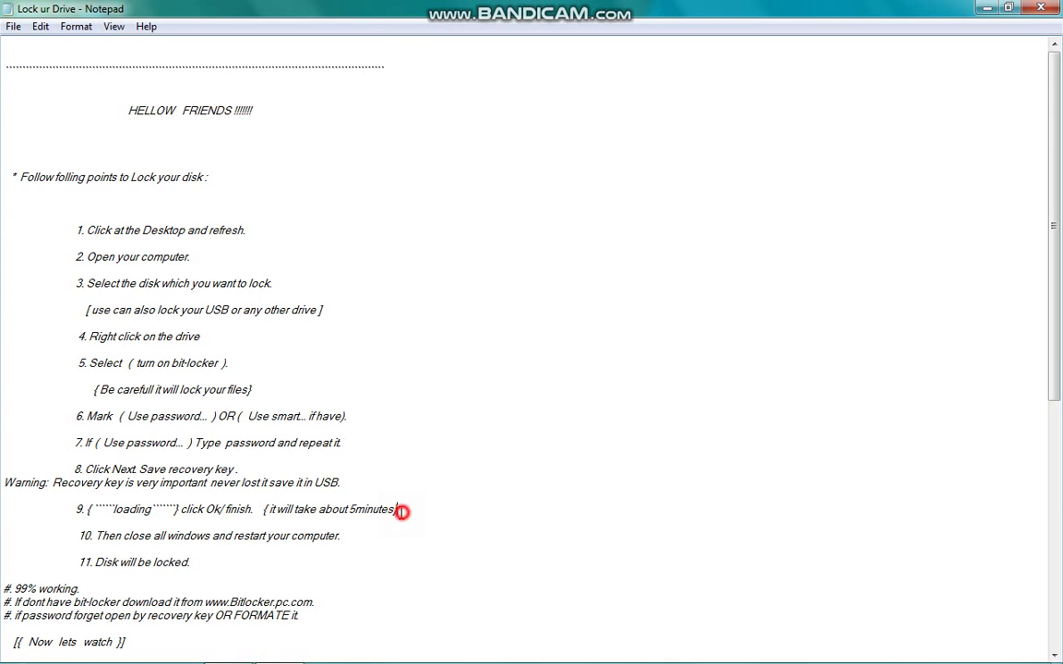
{"action": "key", "text": "Down"}
Delete the added note from step 9 and highlight step 10 about restarting.
{"action": "left_click", "coordinate": [263, 509]}
{"action": "key", "text": "shift+End"}
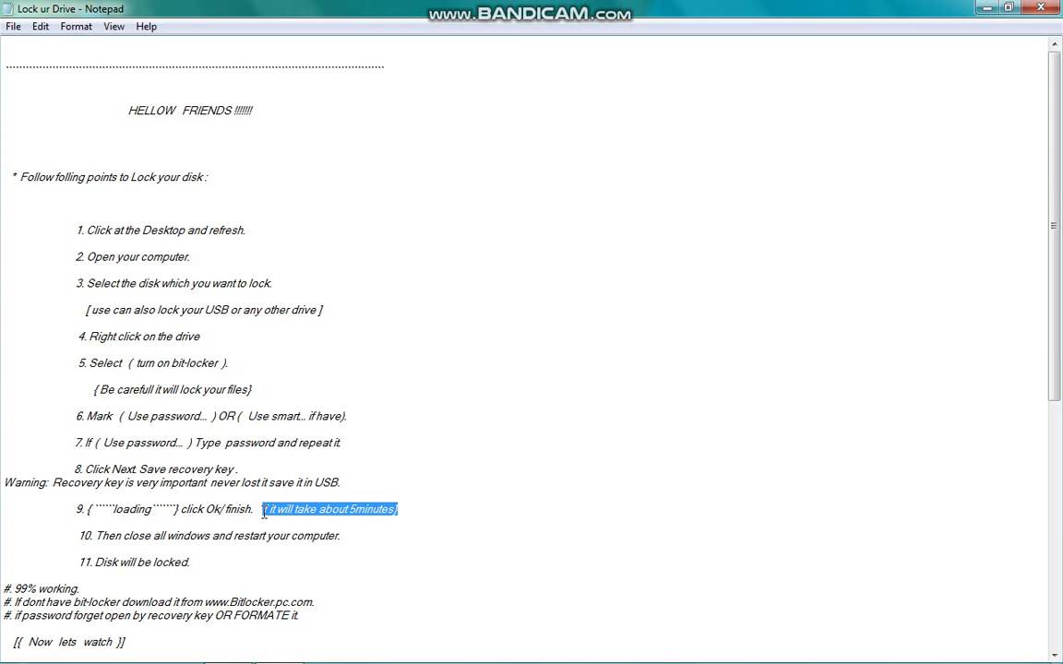
{"action": "key", "text": "Delete"}
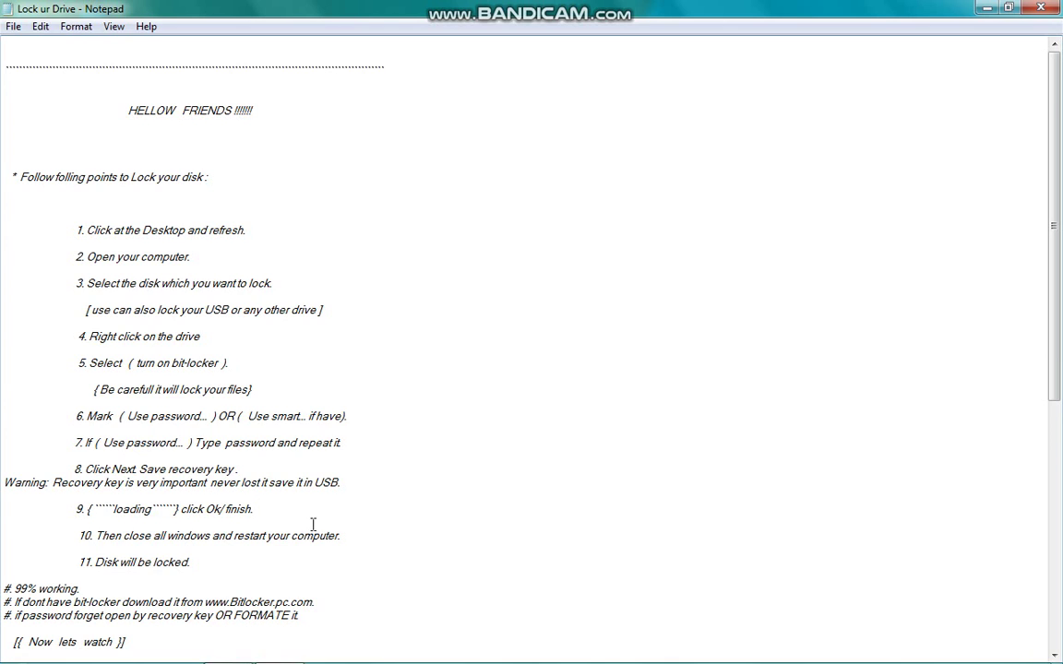
{"action": "left_click", "coordinate": [79, 535]}
{"action": "left_click_drag", "start_coordinate": [78, 535], "coordinate": [399, 539]}
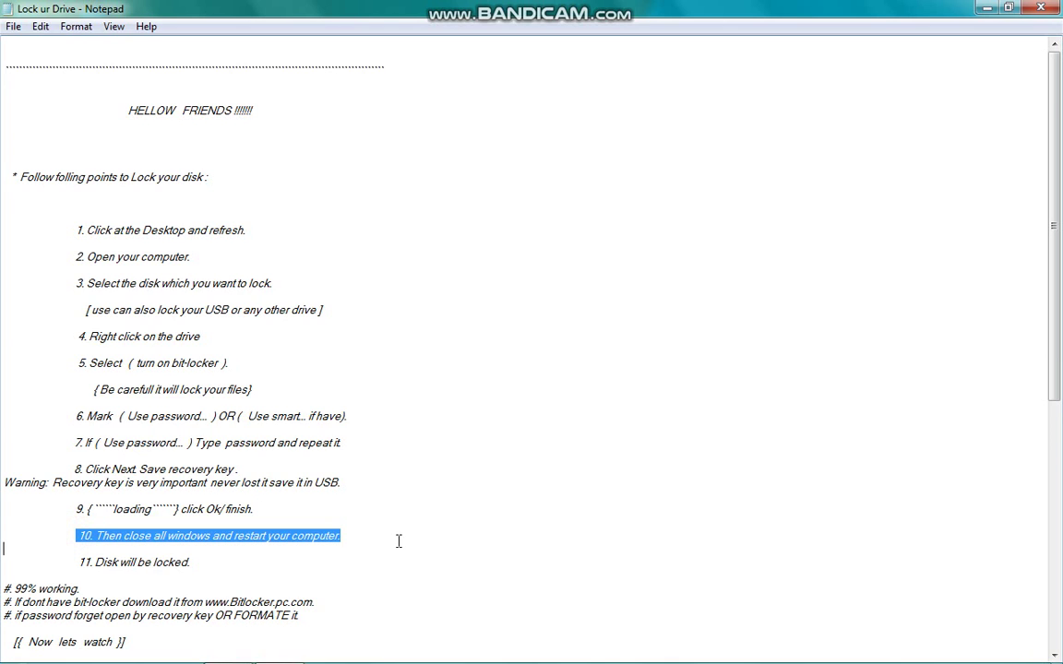
Show the desktop and close the Computer window from its taskbar jump list.
{"action": "left_click", "coordinate": [398, 538]}
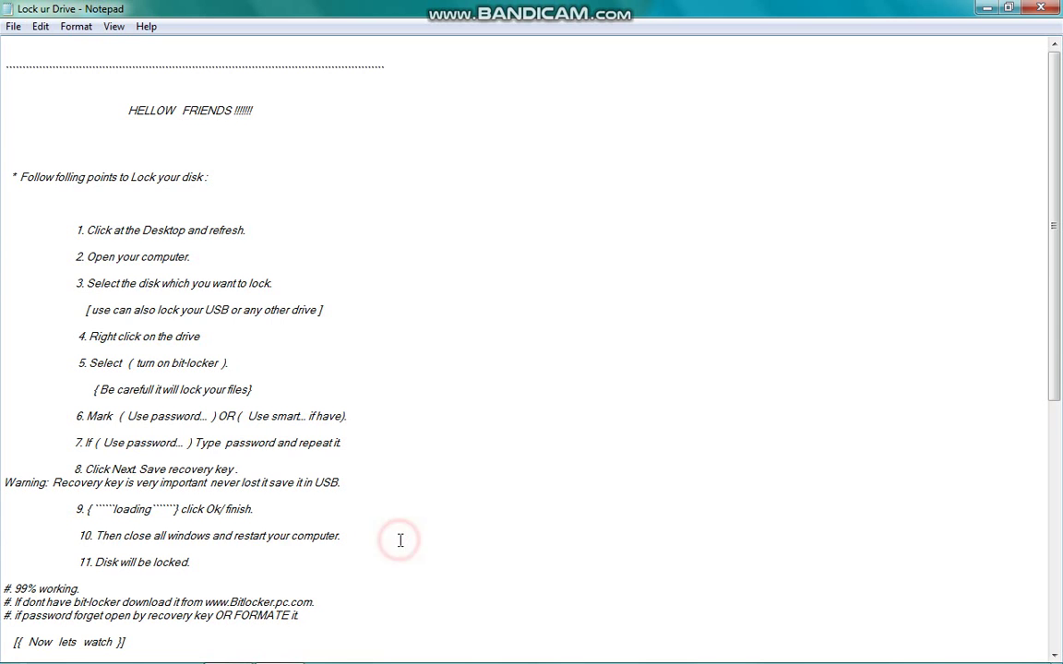
{"action": "mouse_move", "coordinate": [951, 660]}
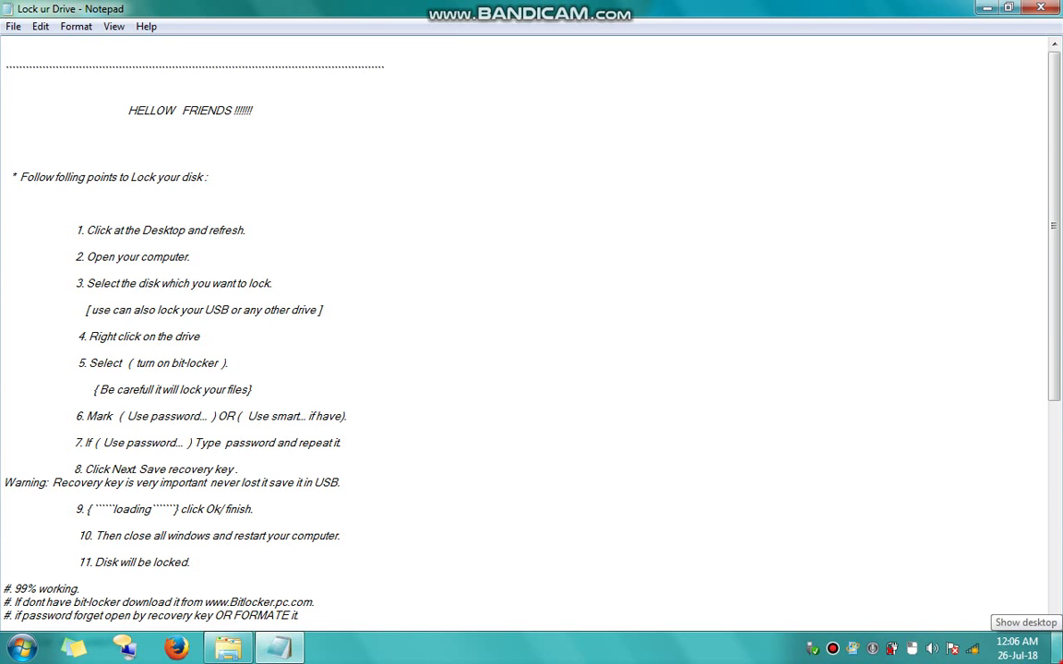
{"action": "left_click", "coordinate": [1058, 648]}
{"action": "left_click", "coordinate": [514, 395]}
{"action": "mouse_move", "coordinate": [216, 659]}
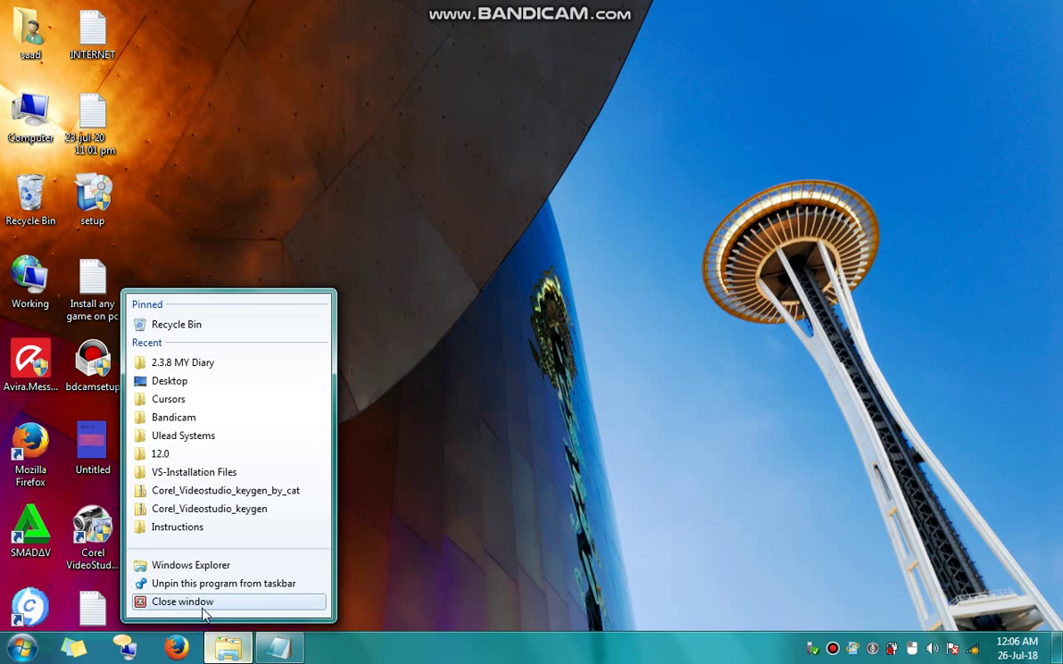
{"action": "left_click", "coordinate": [208, 604]}
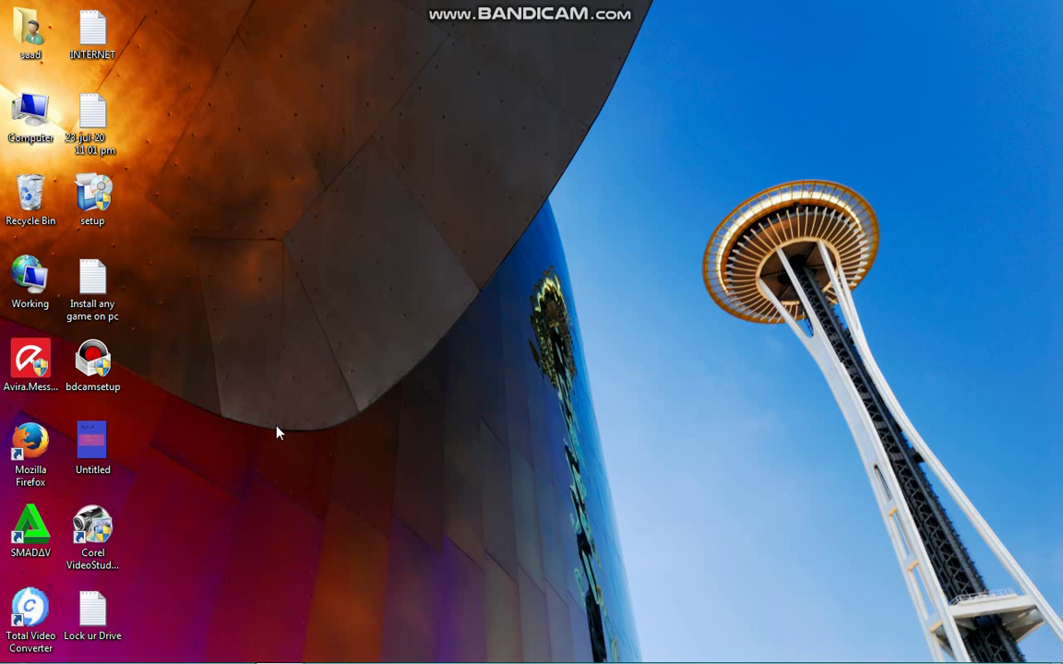
Shut down Windows from the Start menu, then bring the Lock ur Drive notes back up.
{"action": "left_click", "coordinate": [278, 432]}
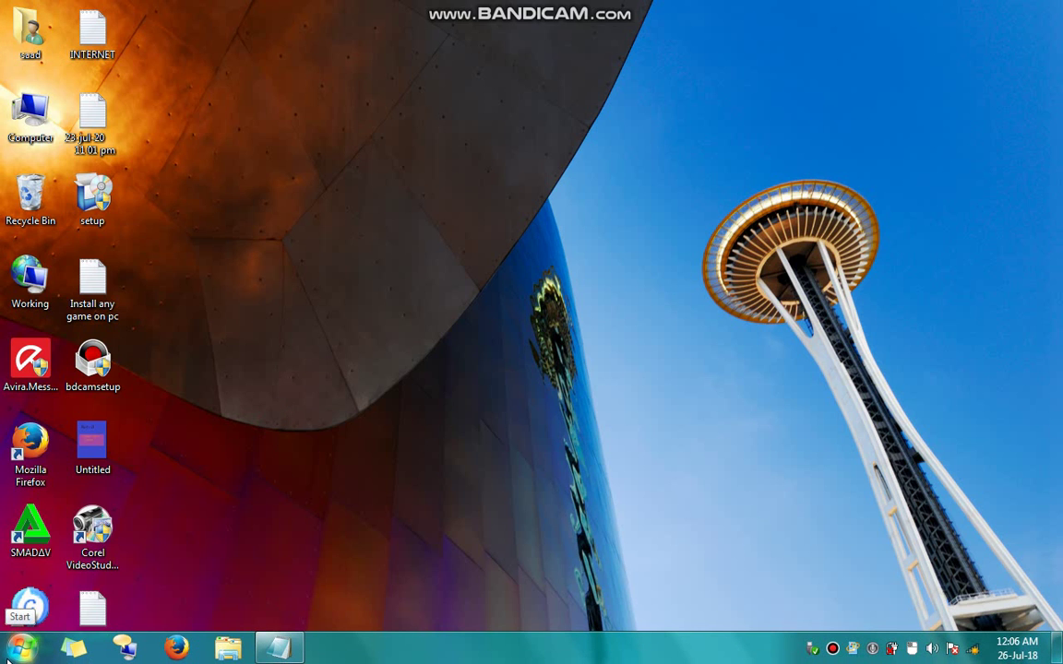
{"action": "left_click", "coordinate": [20, 649]}
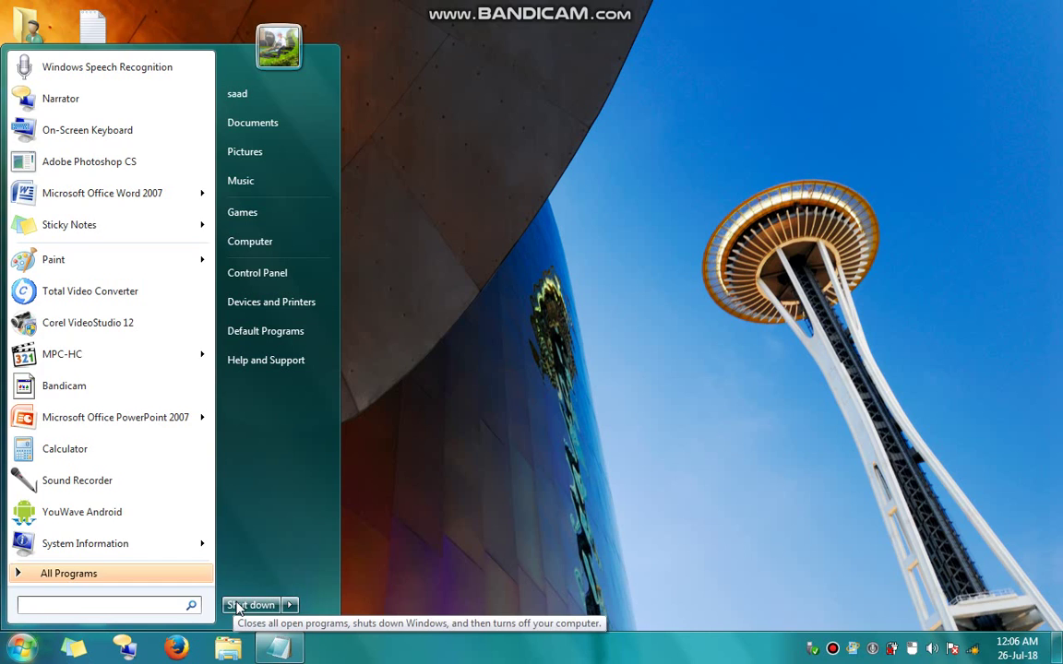
{"action": "left_click", "coordinate": [773, 275]}
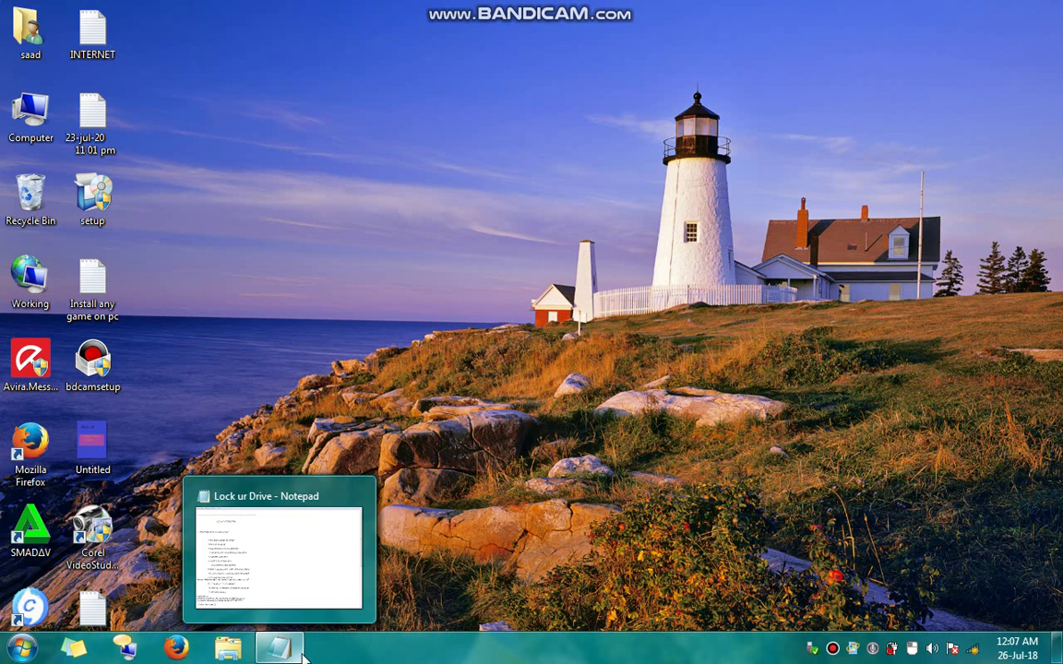
{"action": "left_click", "coordinate": [299, 651]}
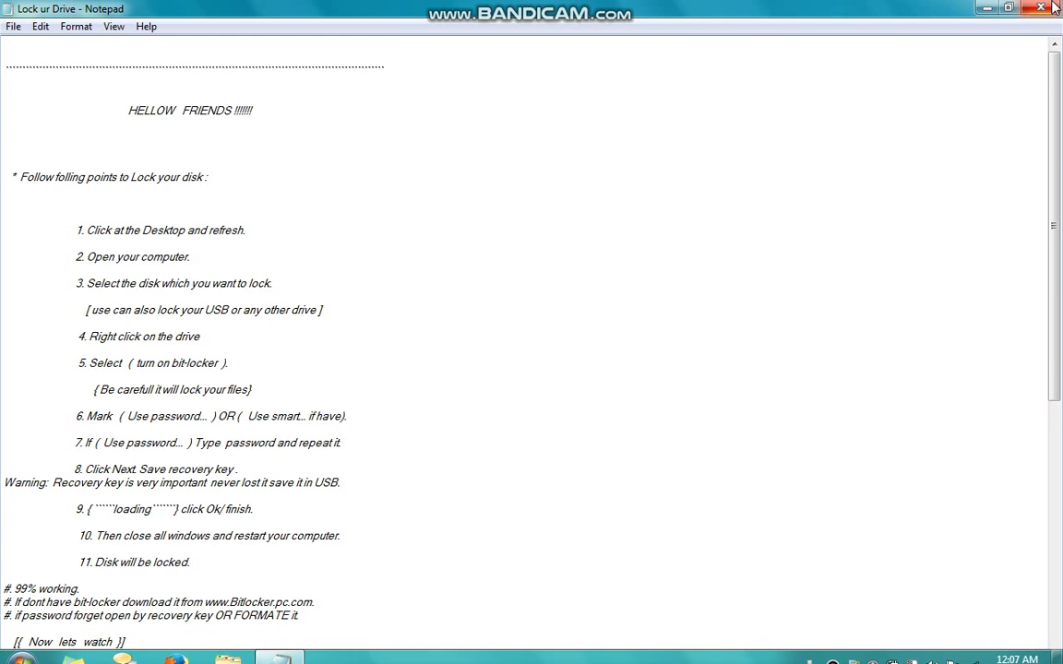
Restore Notepad to a smaller window, highlight steps 10 and 11, and select the Computer icon.
{"action": "left_click", "coordinate": [1009, 8]}
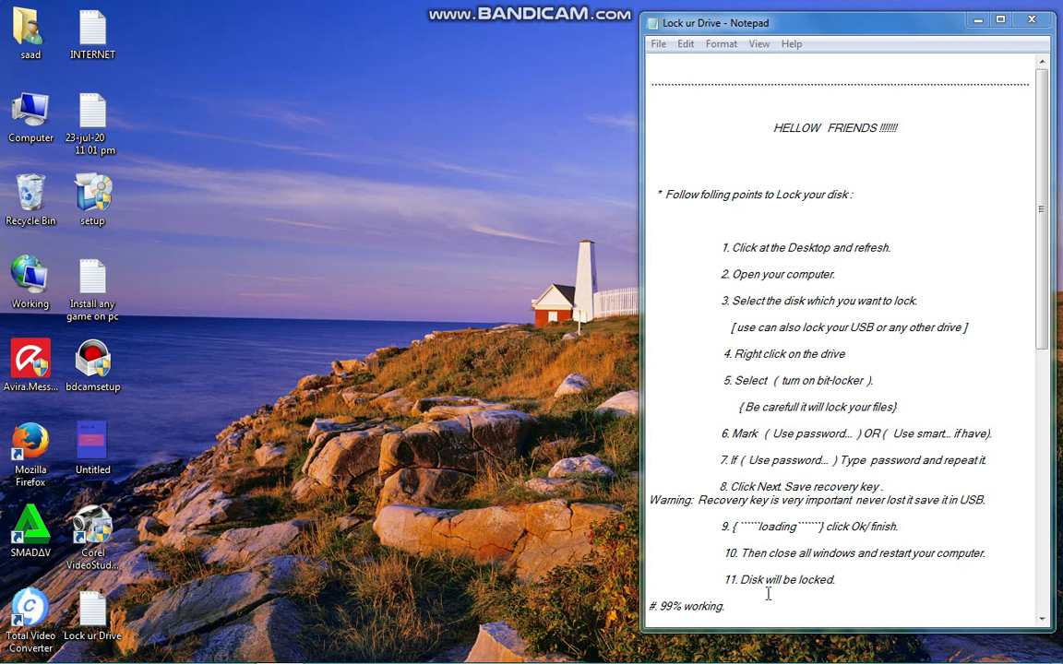
{"action": "left_click_drag", "start_coordinate": [741, 554], "coordinate": [995, 548]}
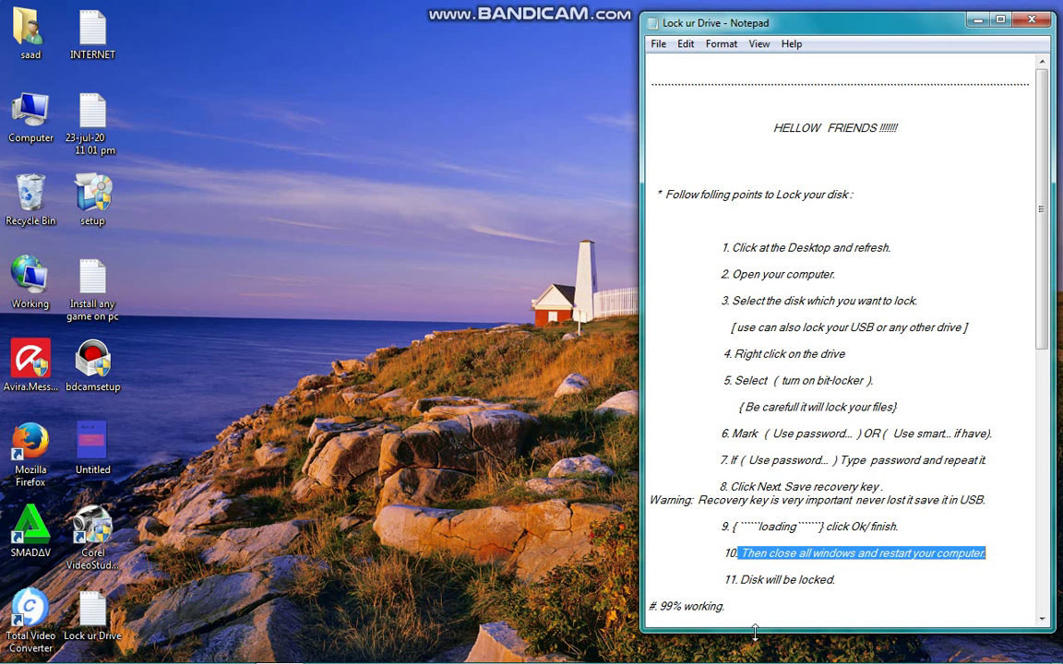
{"action": "left_click_drag", "start_coordinate": [841, 579], "coordinate": [648, 580]}
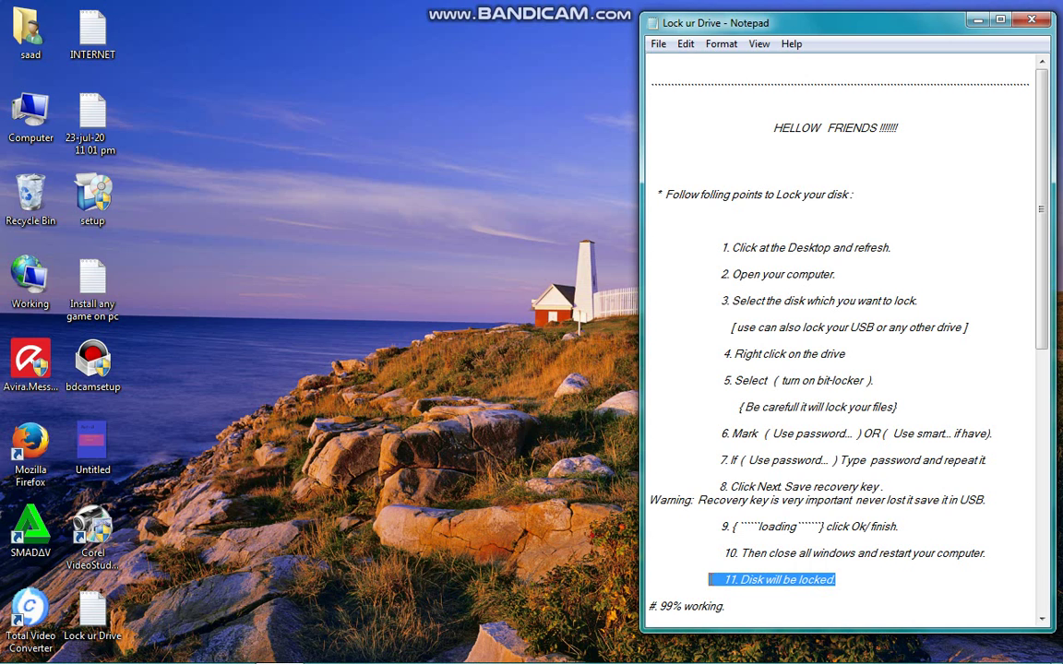
{"action": "left_click", "coordinate": [709, 579]}
{"action": "left_click", "coordinate": [14, 110]}
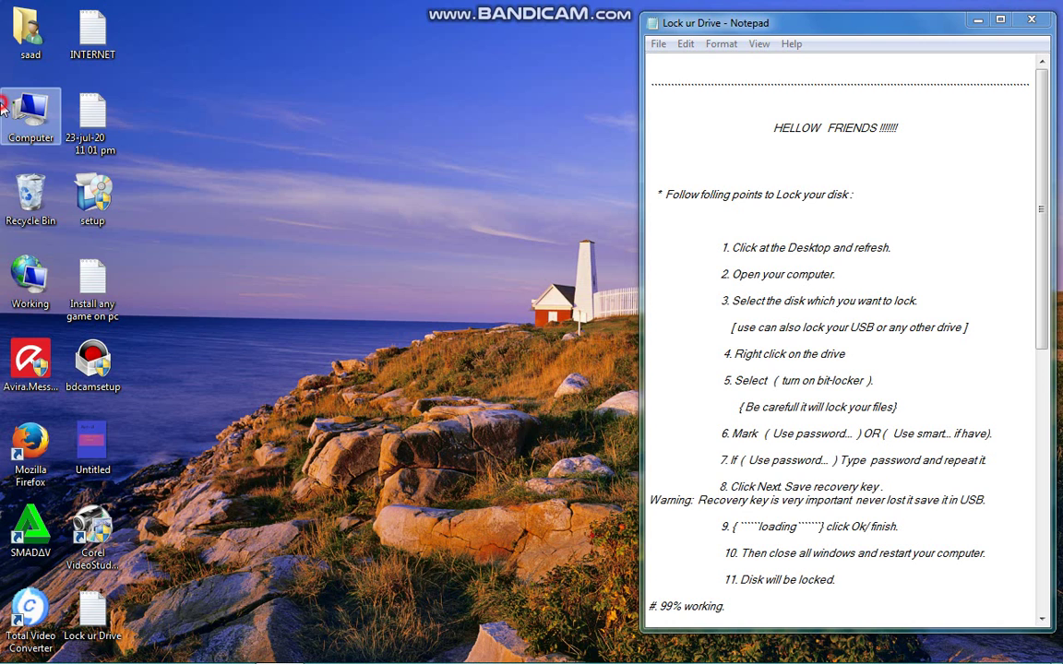
Open Computer, select locked Local Disk (D:), and open its BitLocker password prompt, moving it up-left.
{"action": "double_click", "coordinate": [5, 110]}
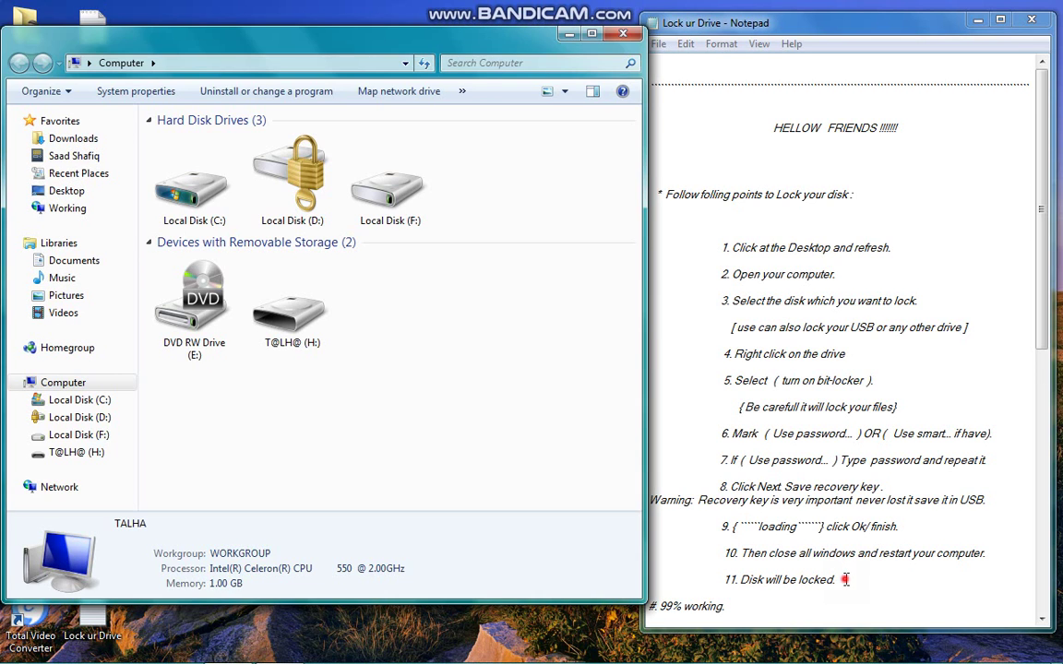
{"action": "left_click", "coordinate": [845, 579]}
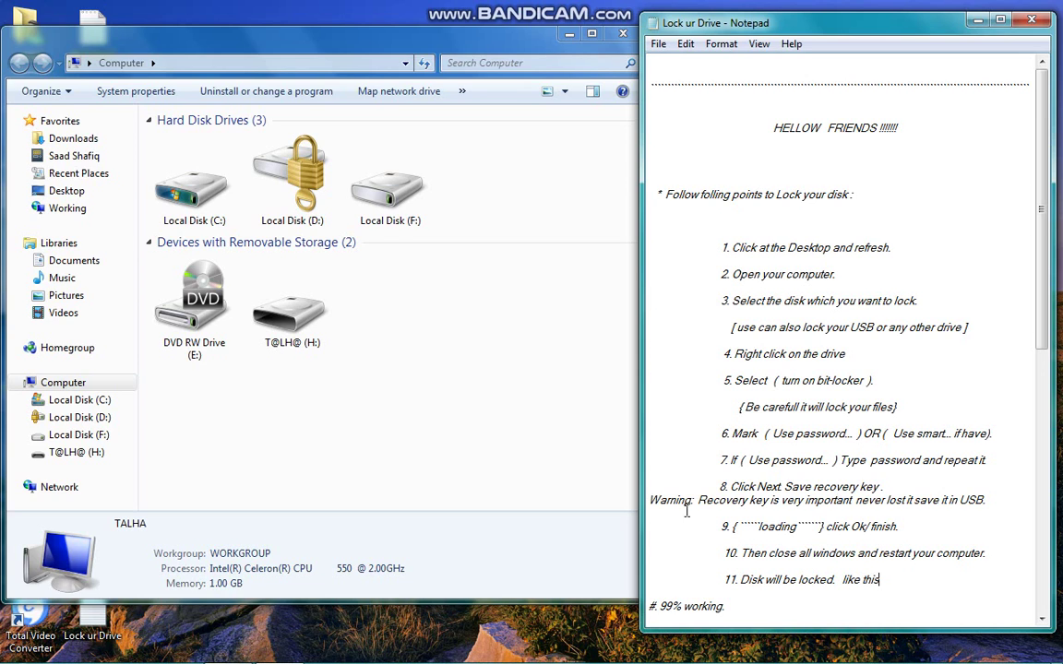
{"action": "left_click", "coordinate": [283, 178]}
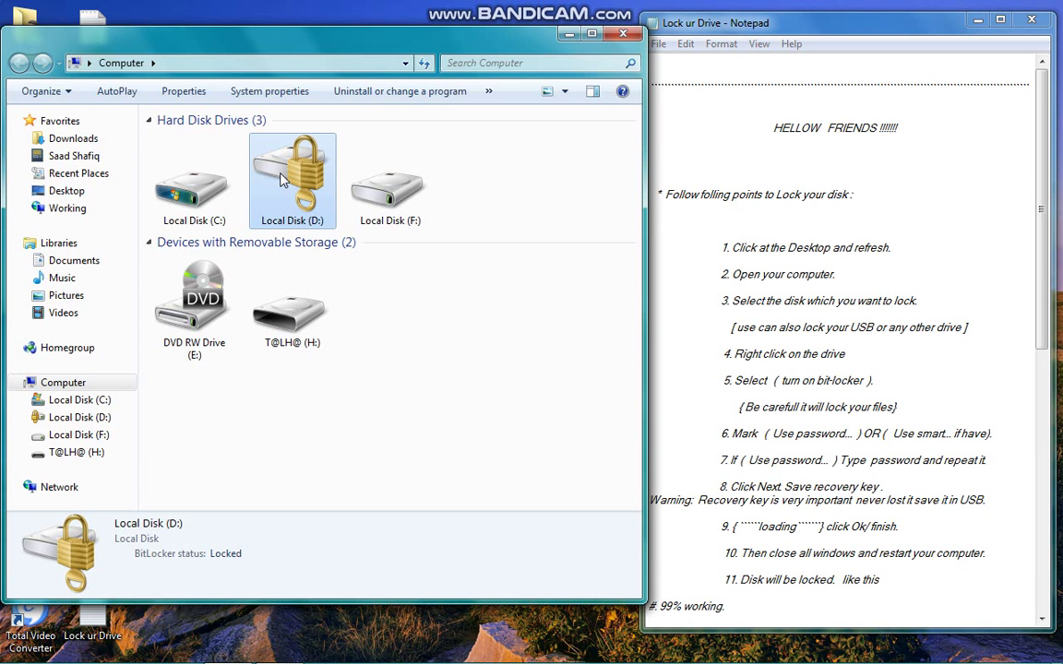
{"action": "double_click", "coordinate": [284, 178]}
{"action": "left_click", "coordinate": [406, 172]}
{"action": "left_click_drag", "start_coordinate": [406, 171], "coordinate": [280, 157]}
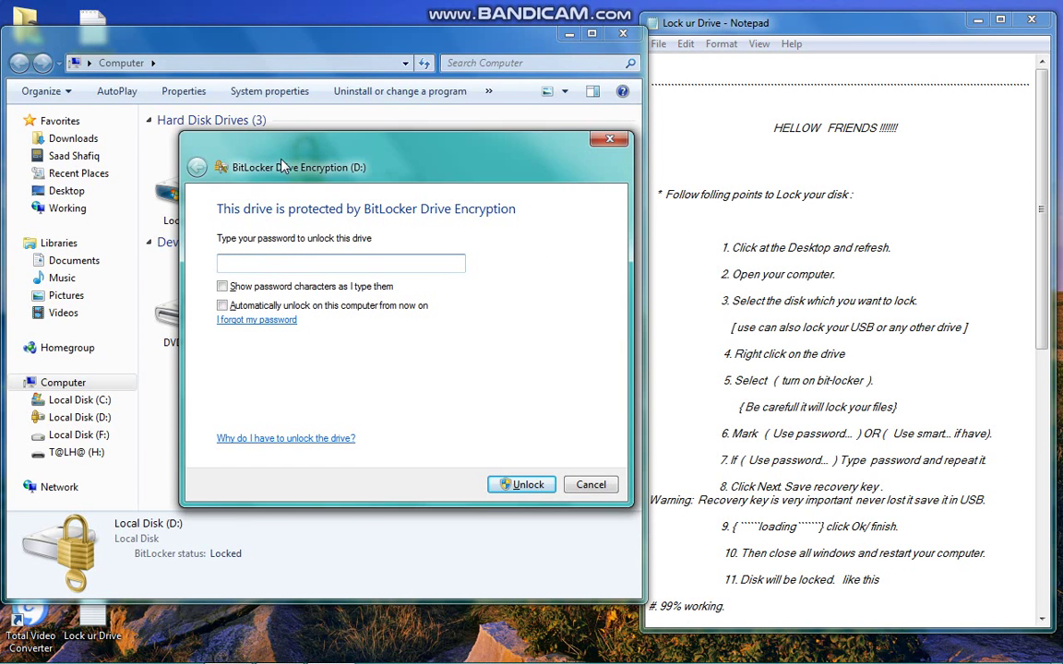
Unlock Local Disk (D:) with its password, leaving show-password and automatic unlocking off.
{"action": "left_click", "coordinate": [261, 285]}
{"action": "left_click", "coordinate": [268, 285]}
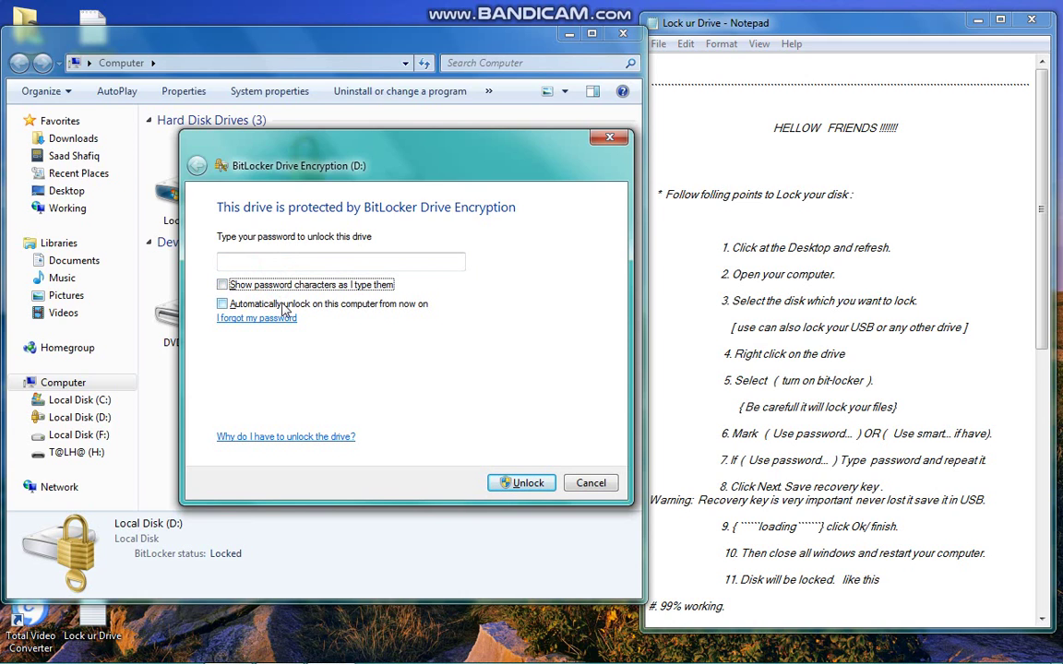
{"action": "left_click", "coordinate": [283, 305]}
{"action": "left_click", "coordinate": [285, 308]}
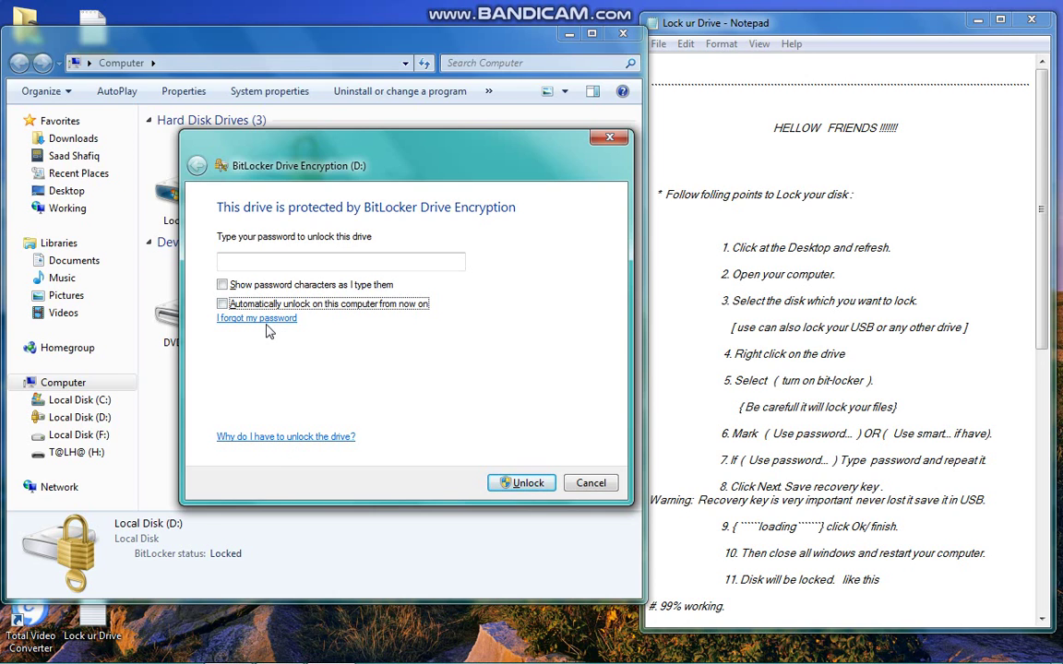
{"action": "left_click", "coordinate": [263, 263]}
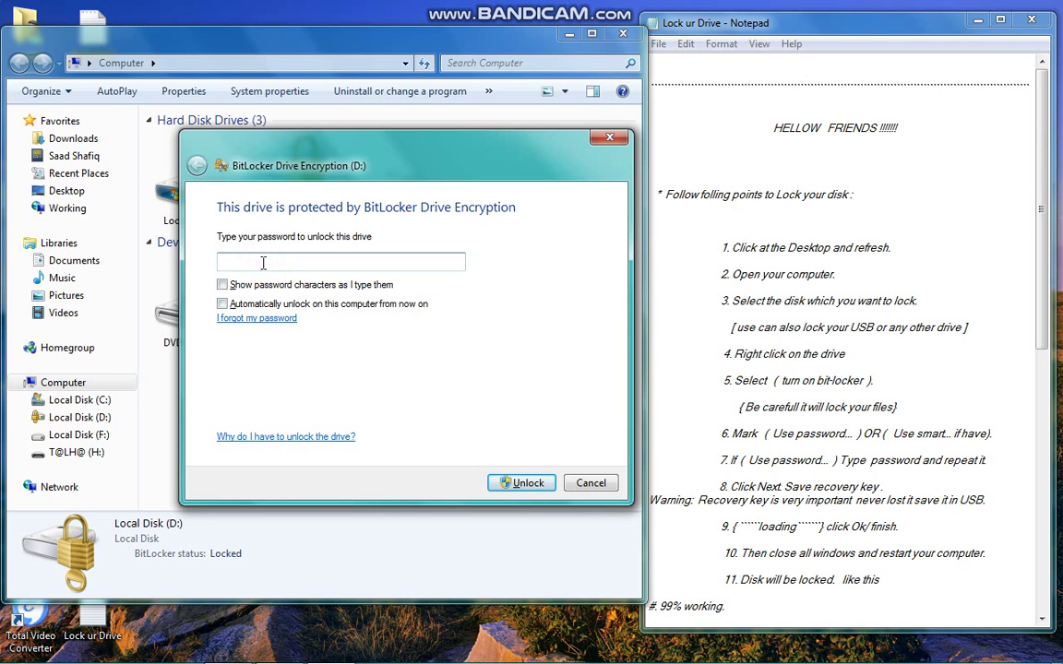
{"action": "type", "text": "••••••••"}
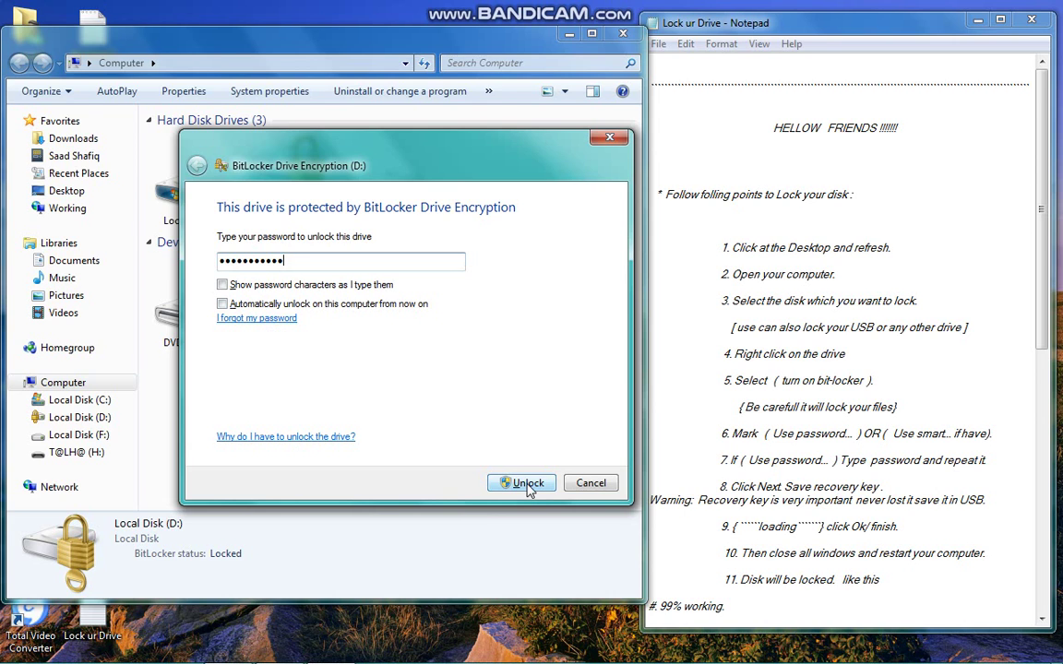
{"action": "left_click", "coordinate": [526, 484]}
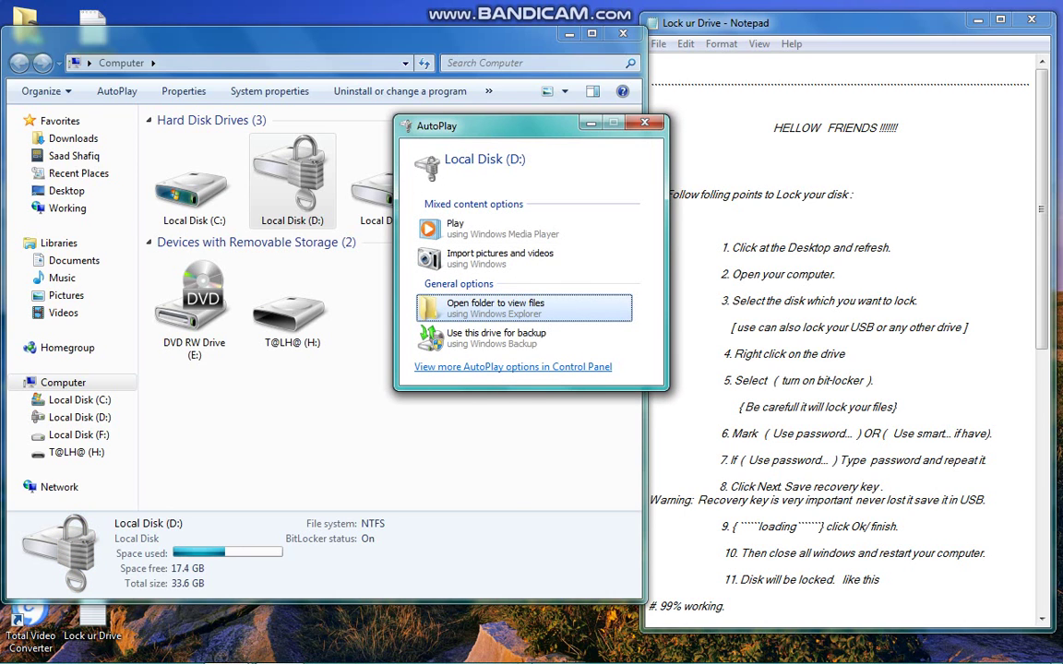
Dismiss AutoPlay, open D: to confirm the TALHA ZONE1 folder, and go back to Computer.
{"action": "left_click", "coordinate": [642, 124]}
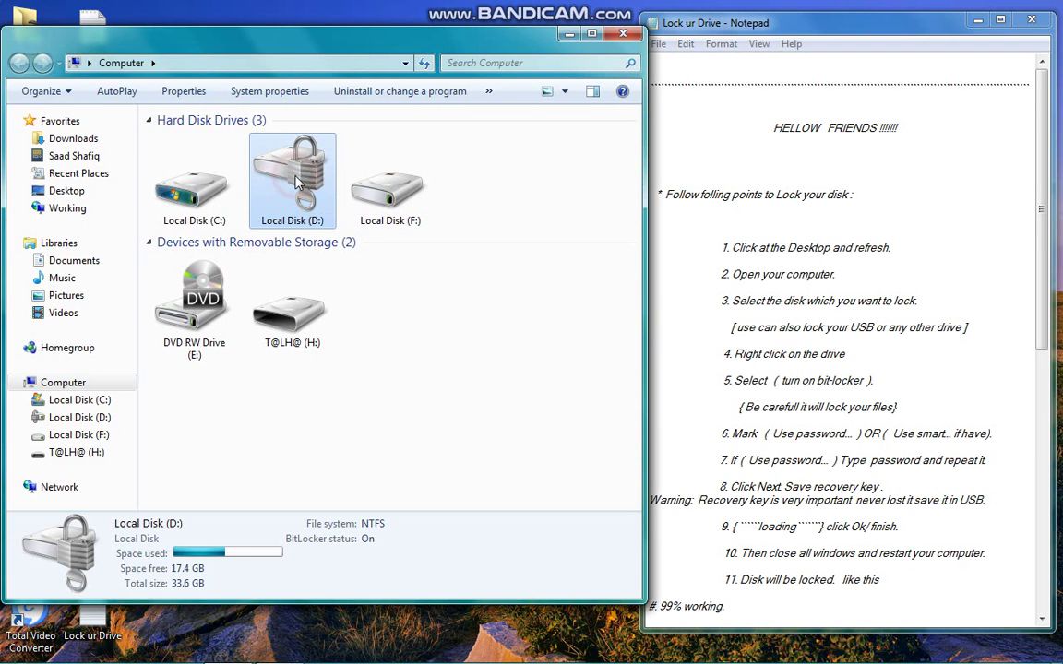
{"action": "double_click", "coordinate": [295, 181]}
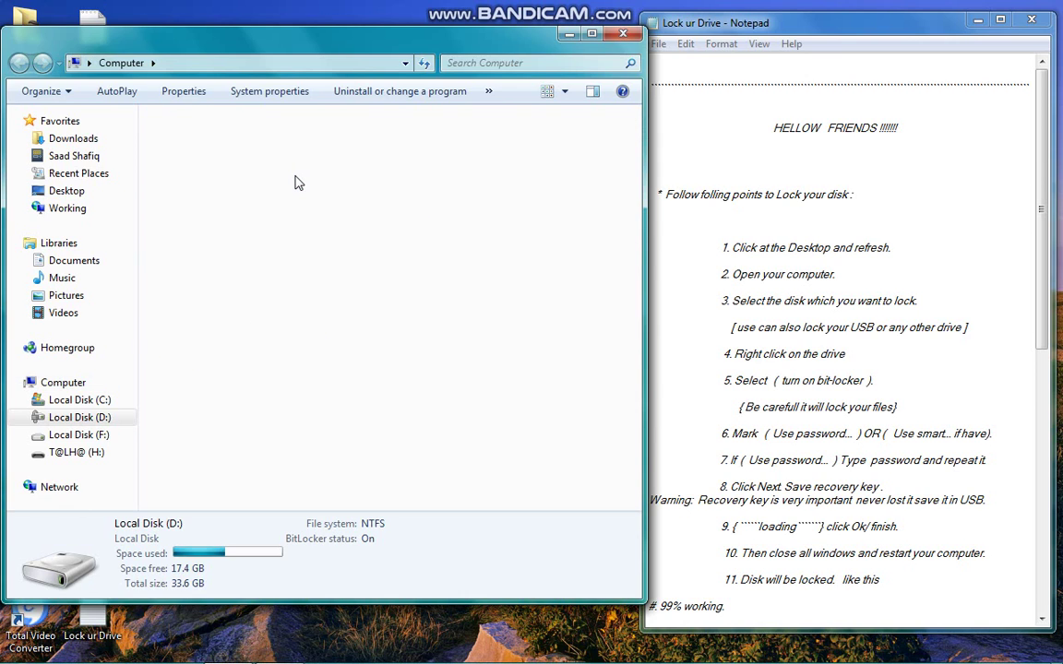
{"action": "key", "text": "Down"}
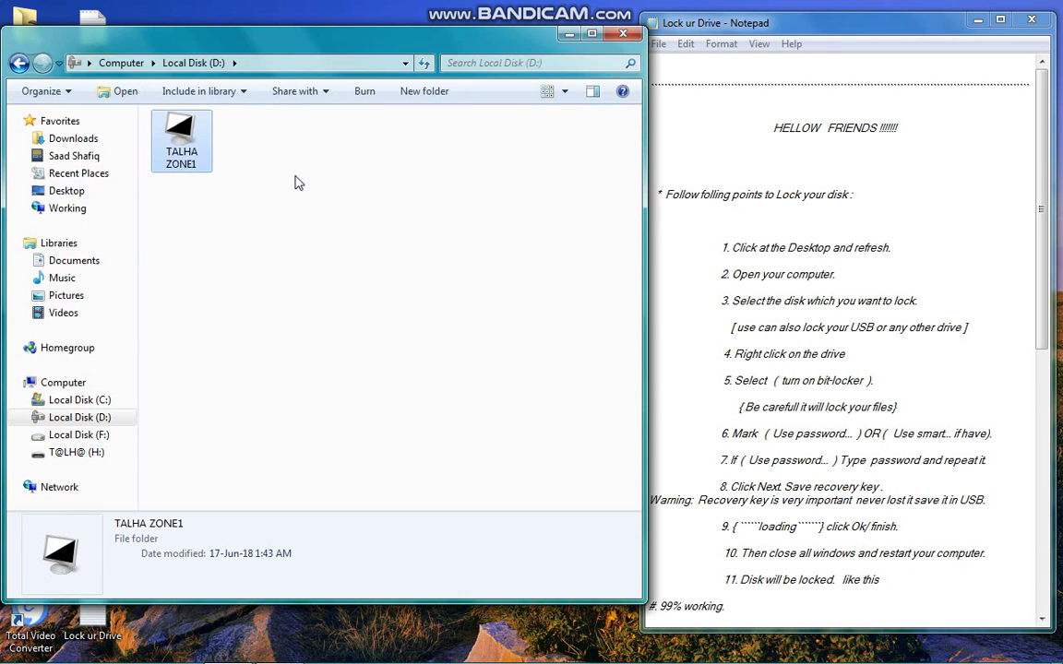
{"action": "key", "text": "BackSpace"}
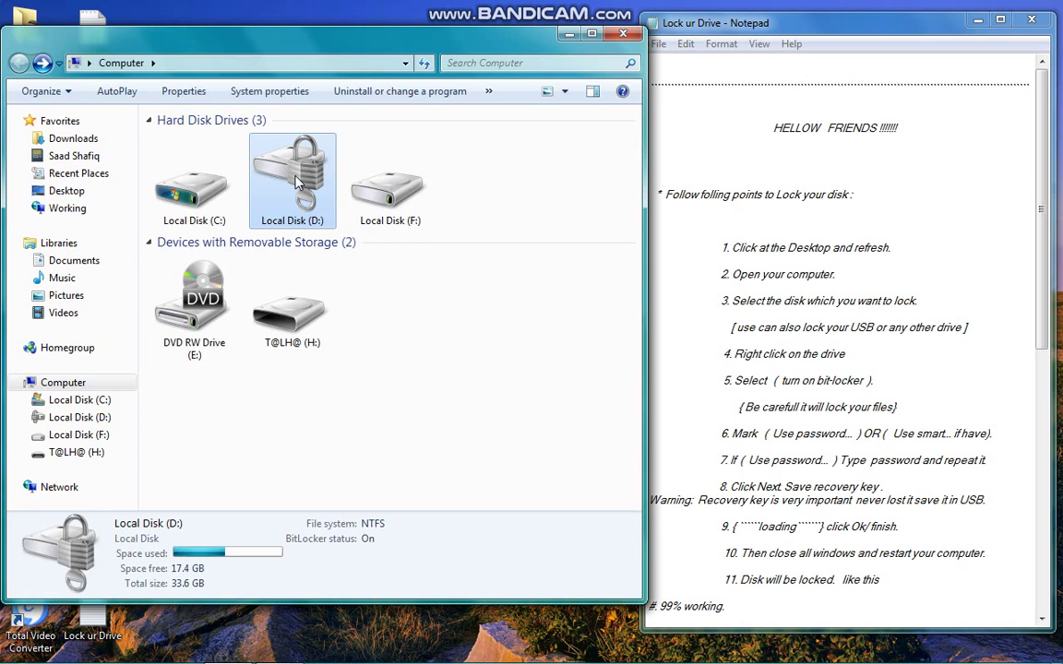
Move the selection between Local Disk (F:) and (D:), switch to Notepad, then reselect D:.
{"action": "key", "text": "Right"}
{"action": "key", "text": "Left"}
{"action": "key", "text": "Right"}
{"action": "key", "text": "Left"}
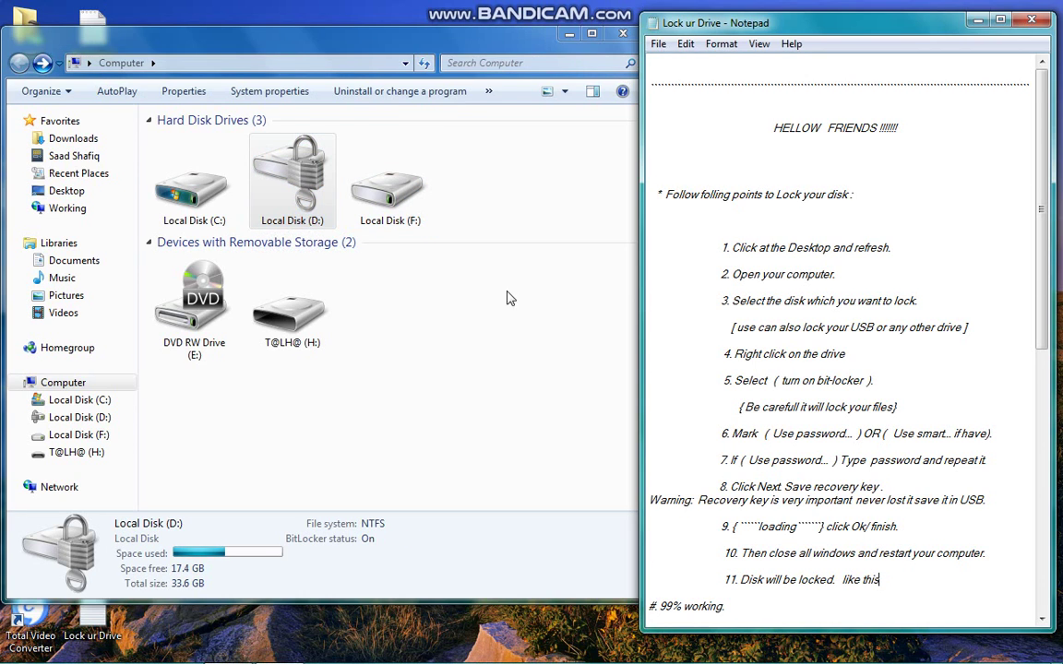
{"action": "key", "text": "alt+Tab"}
{"action": "left_click", "coordinate": [310, 188]}
{"action": "right_click", "coordinate": [311, 188]}
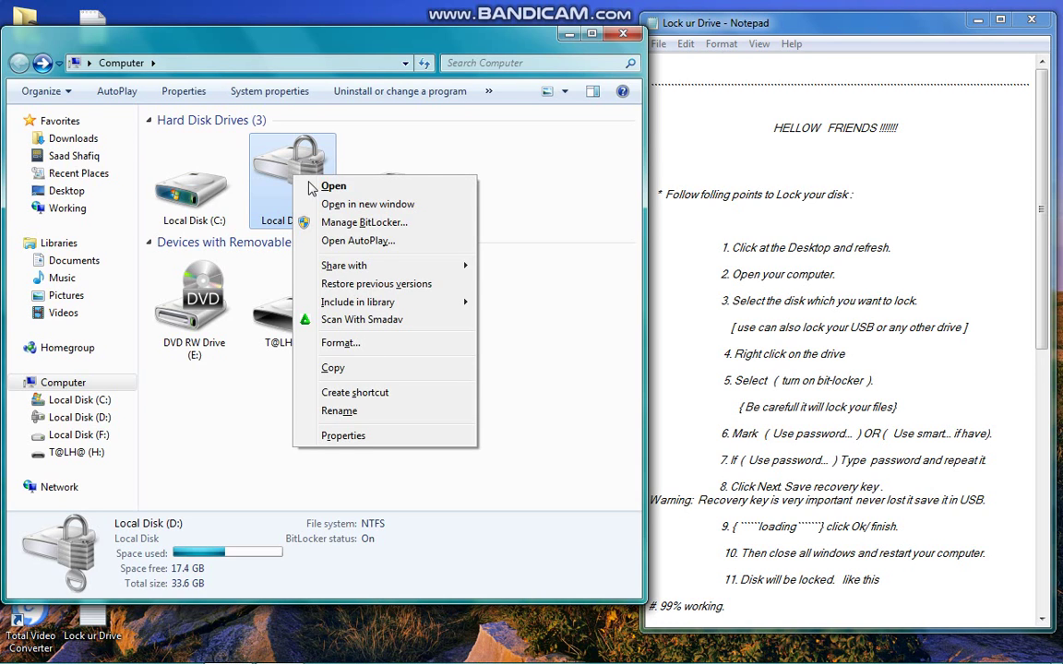
{"action": "left_click", "coordinate": [319, 223]}
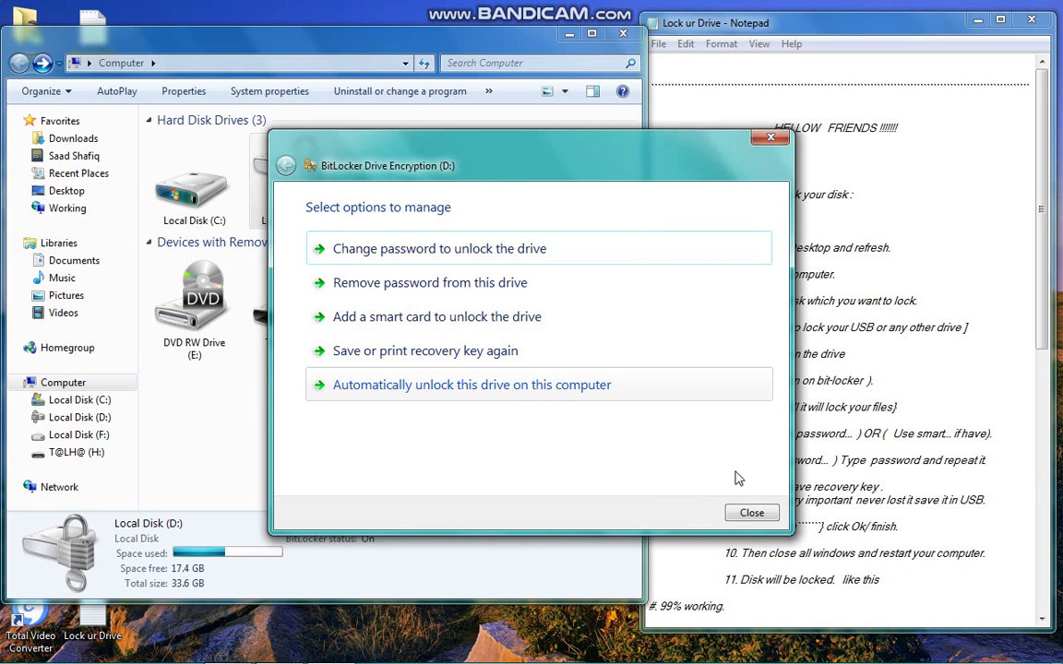
{"action": "left_click", "coordinate": [749, 513]}
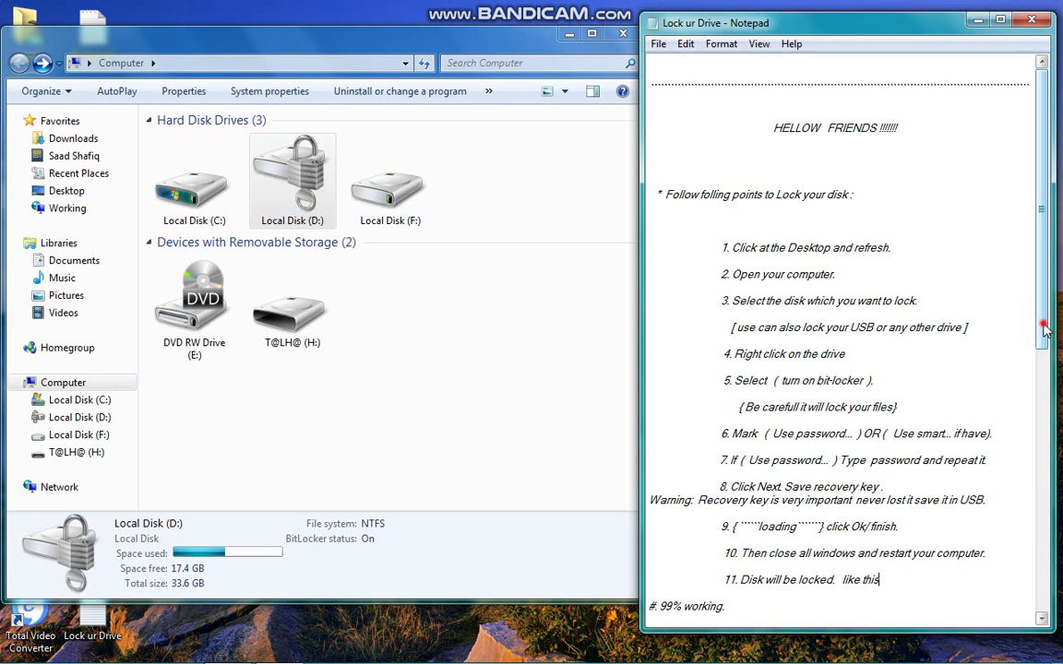
Scroll Notepad to the closing tips and highlight the '# 99% working' and forgotten-password lines.
{"action": "scroll", "coordinate": [1054, 359], "scroll_direction": "down", "scroll_amount": 3}
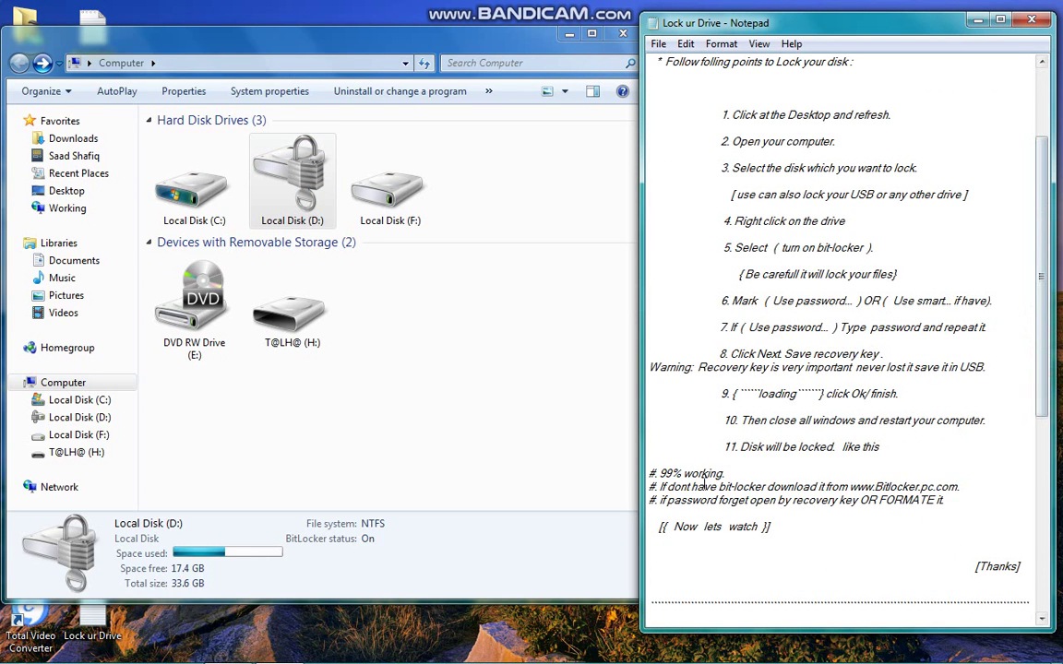
{"action": "left_click_drag", "start_coordinate": [726, 473], "coordinate": [846, 494]}
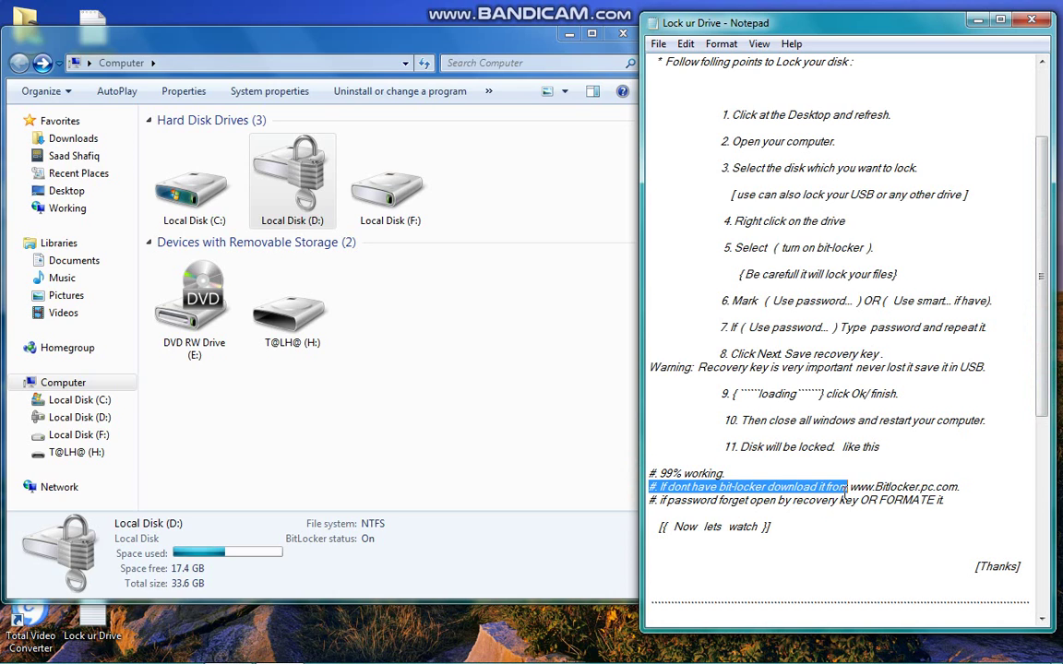
{"action": "left_click", "coordinate": [845, 495]}
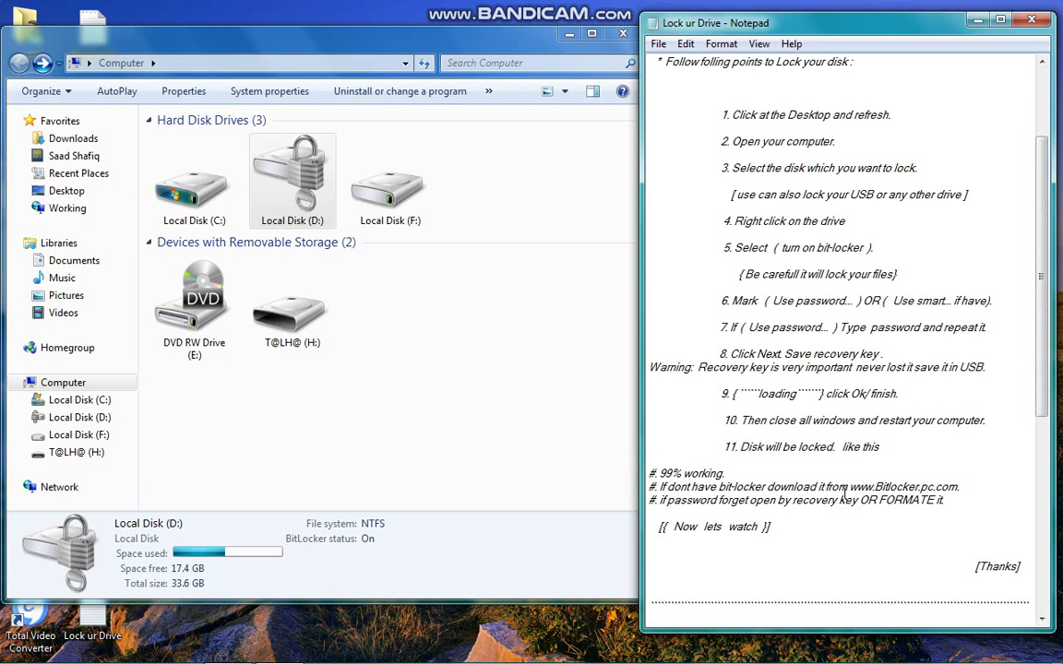
{"action": "left_click_drag", "start_coordinate": [650, 503], "coordinate": [970, 498]}
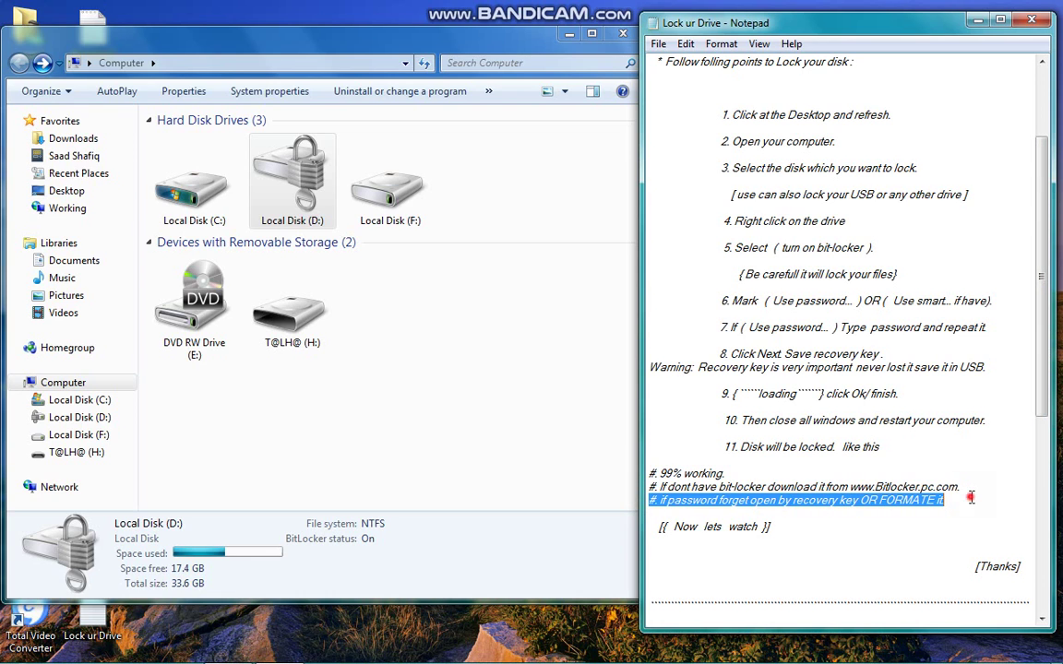
{"action": "left_click", "coordinate": [255, 225]}
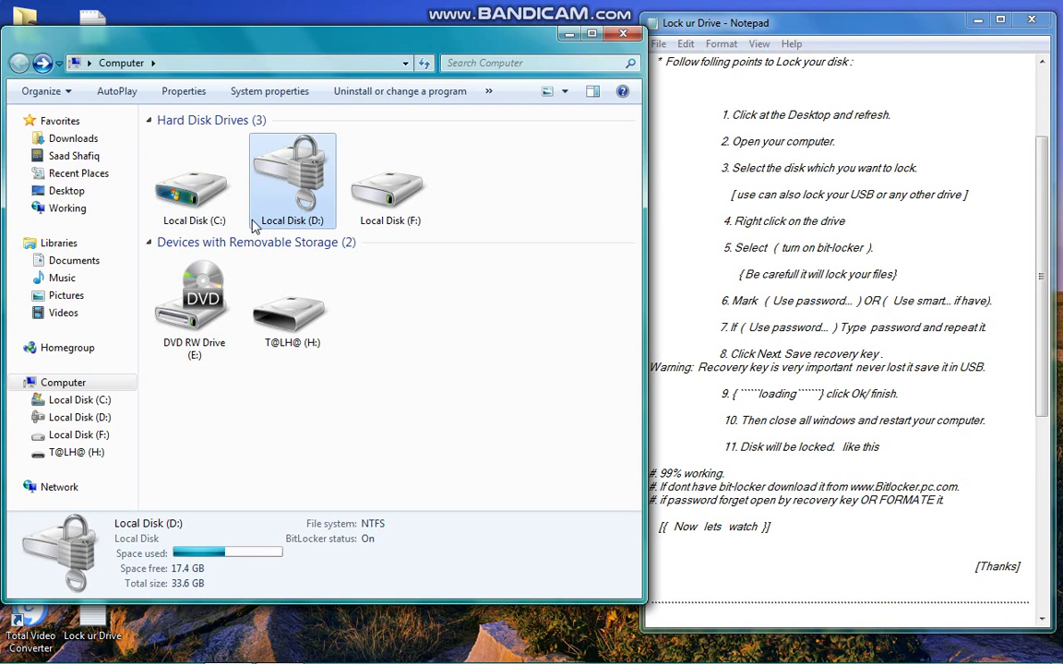
{"action": "right_click", "coordinate": [255, 224]}
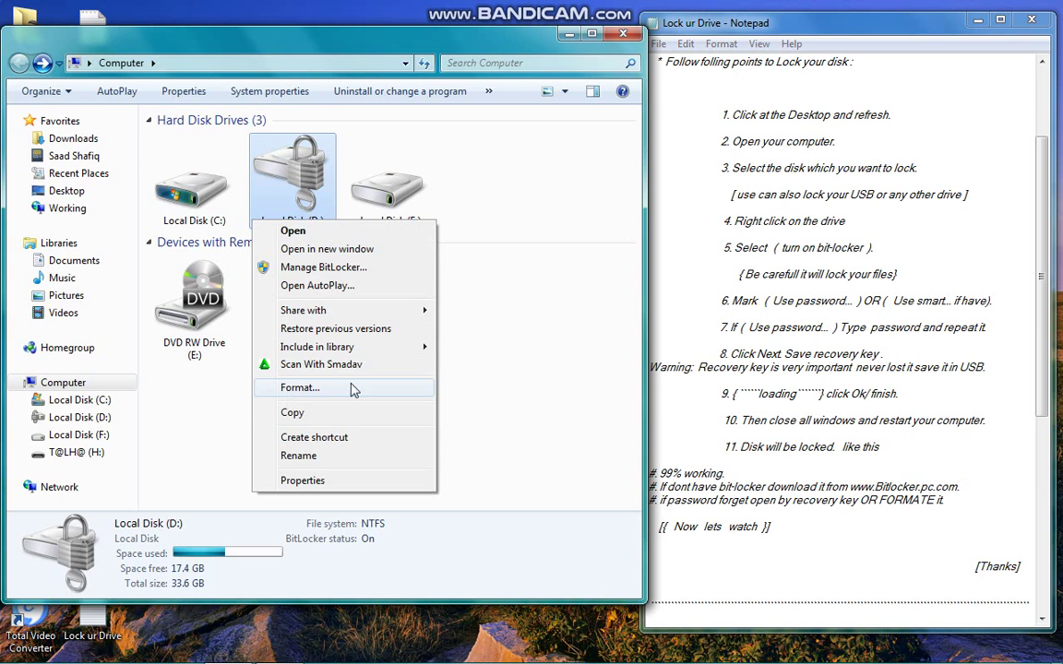
{"action": "left_click", "coordinate": [569, 380]}
{"action": "left_click", "coordinate": [961, 510]}
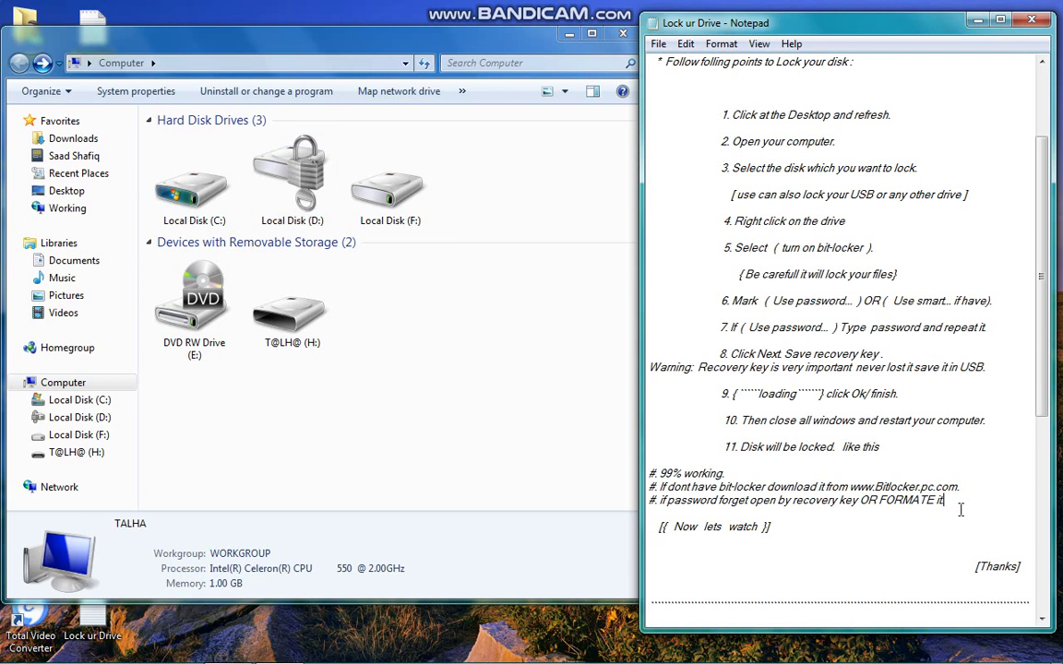
{"action": "left_click", "coordinate": [961, 509]}
{"action": "double_click", "coordinate": [964, 567]}
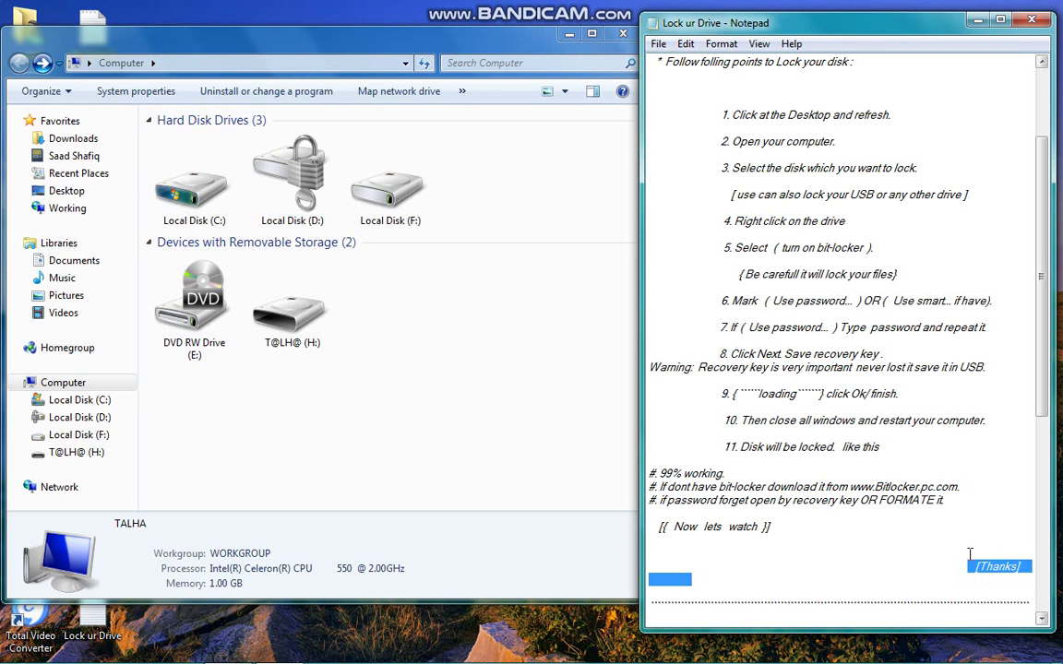
Scroll to the notes' end, highlight the last three closing lines, and close the Computer window.
{"action": "left_click", "coordinate": [967, 554]}
{"action": "left_click_drag", "start_coordinate": [1043, 410], "coordinate": [1009, 592]}
{"action": "left_click_drag", "start_coordinate": [899, 584], "coordinate": [666, 538]}
{"action": "left_click_drag", "start_coordinate": [1045, 408], "coordinate": [1047, 522]}
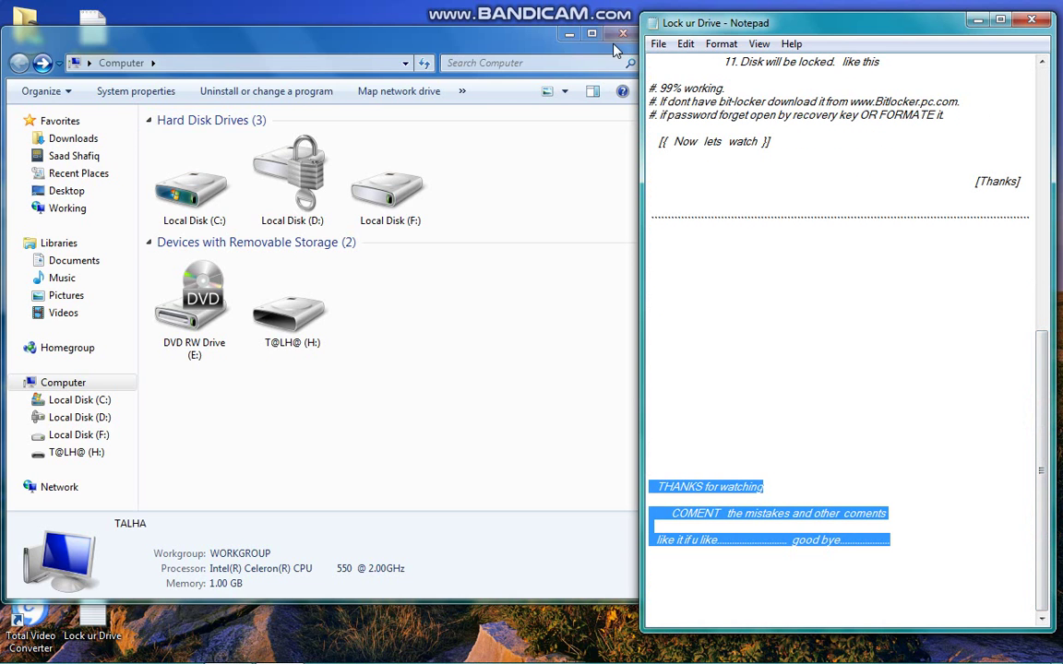
{"action": "left_click", "coordinate": [623, 34]}
Finish the sign-off as 'Pray.Play.play work & enjoy......' and save Lock ur Drive.txt on closing.
{"action": "left_click", "coordinate": [715, 574]}
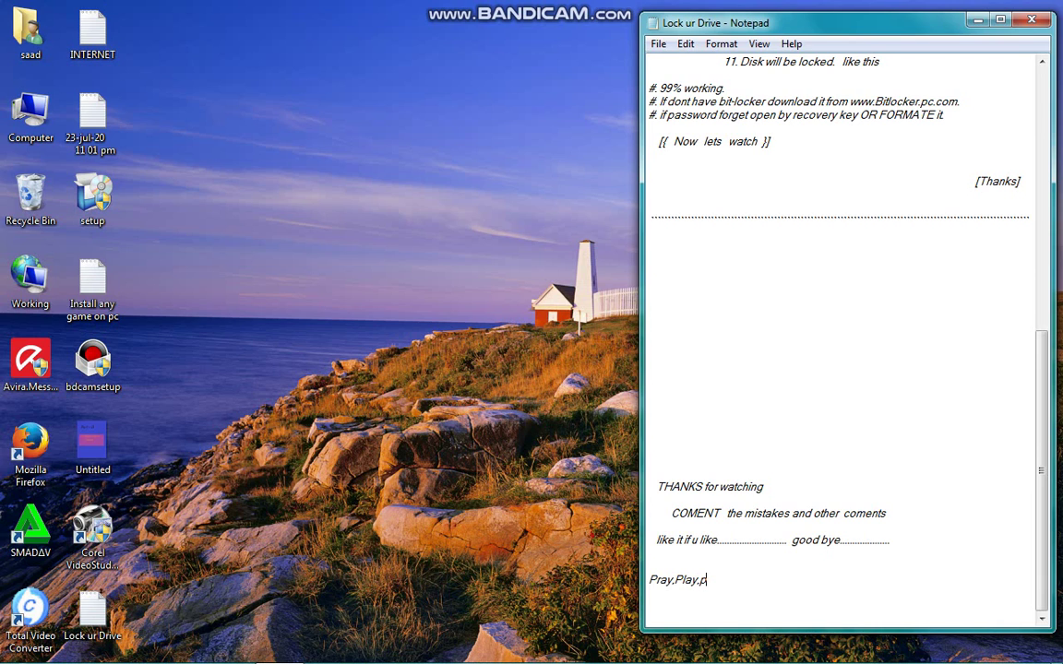
{"action": "type", "text": "lay work & enjoy......"}
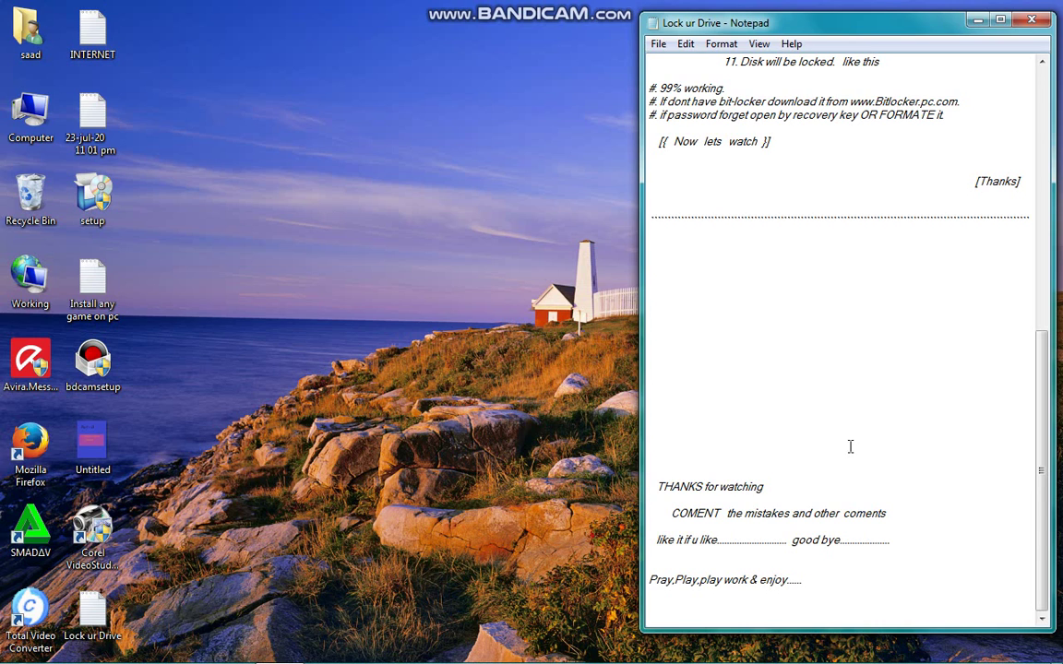
{"action": "left_click", "coordinate": [1031, 20]}
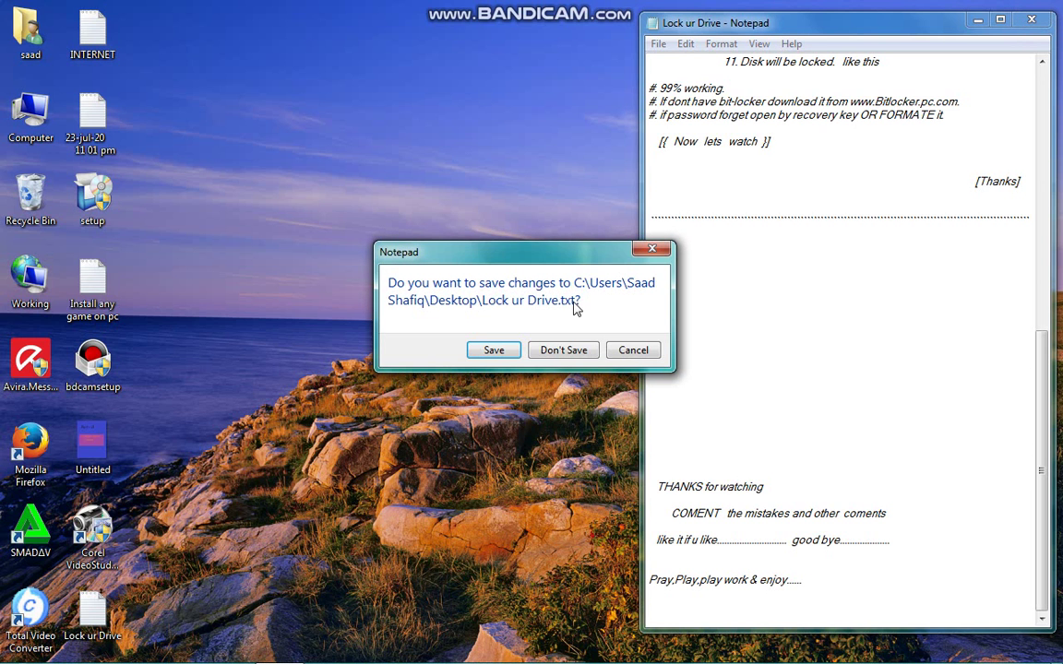
{"action": "left_click", "coordinate": [489, 351]}
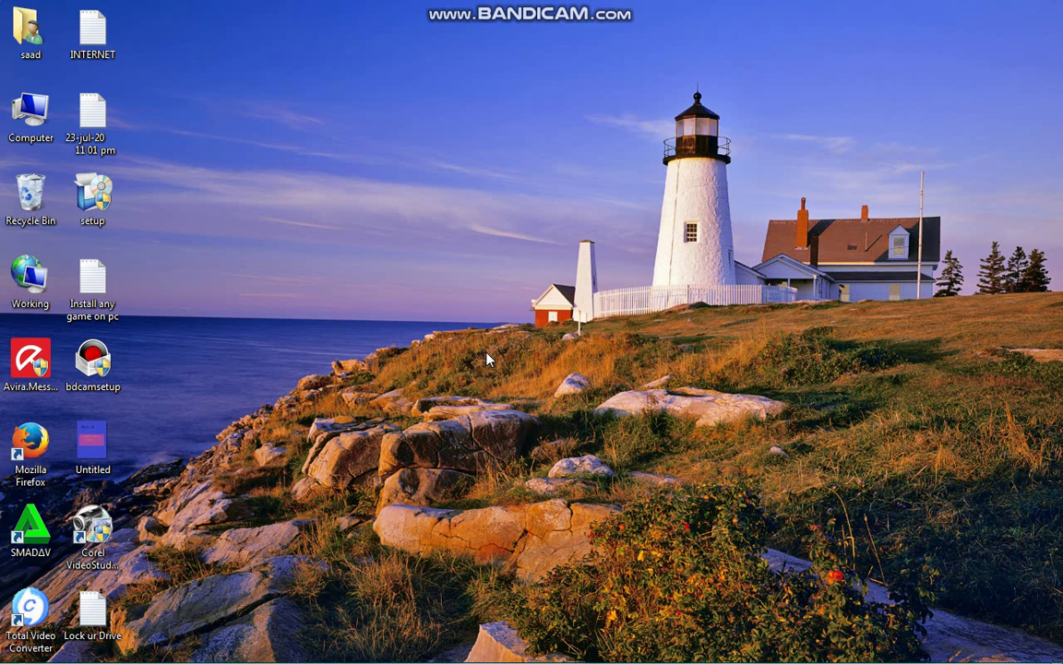